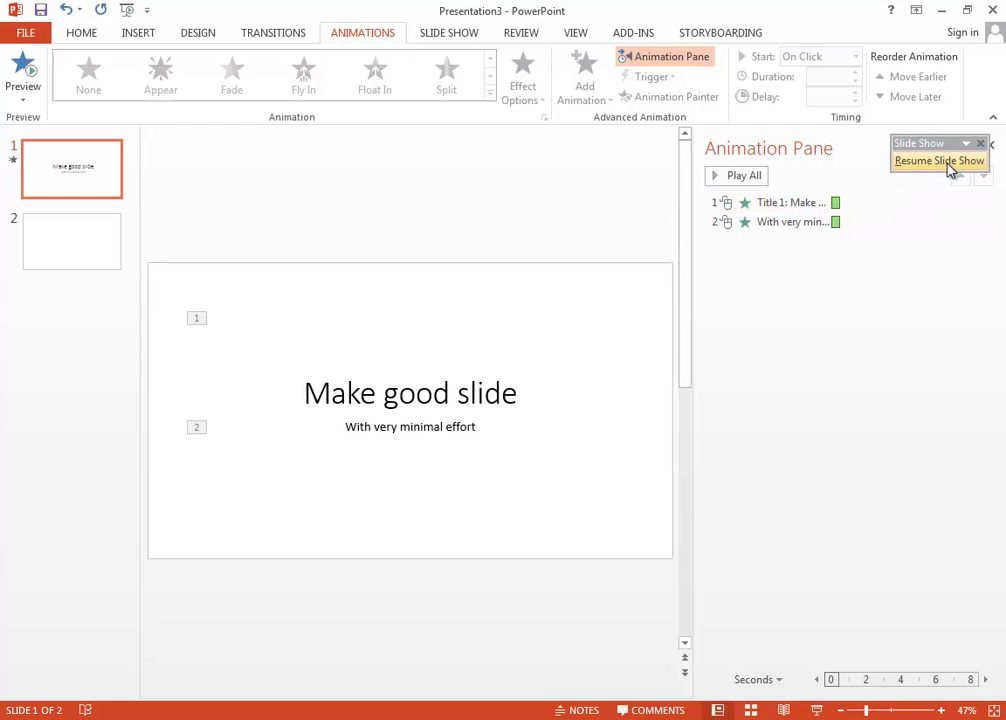
- Move the floating Slide Show toolbar to the lower part of the window and close the Animation Pane
{"action": "left_click", "coordinate": [967, 144]}
{"action": "left_click", "coordinate": [966, 144]}
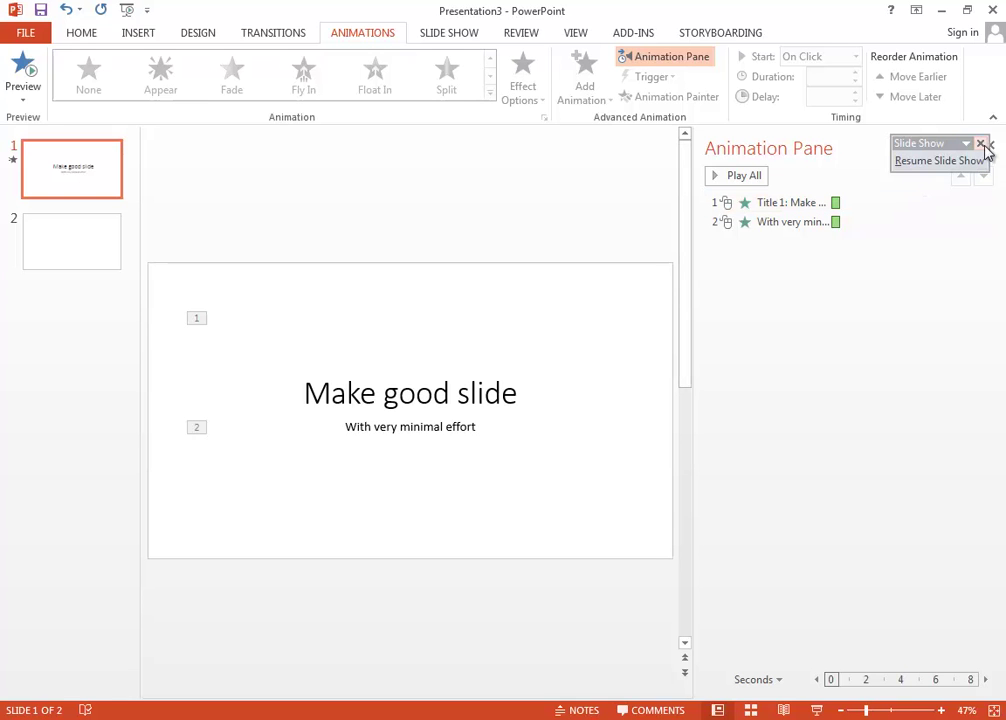
{"action": "left_click_drag", "start_coordinate": [942, 142], "coordinate": [903, 672]}
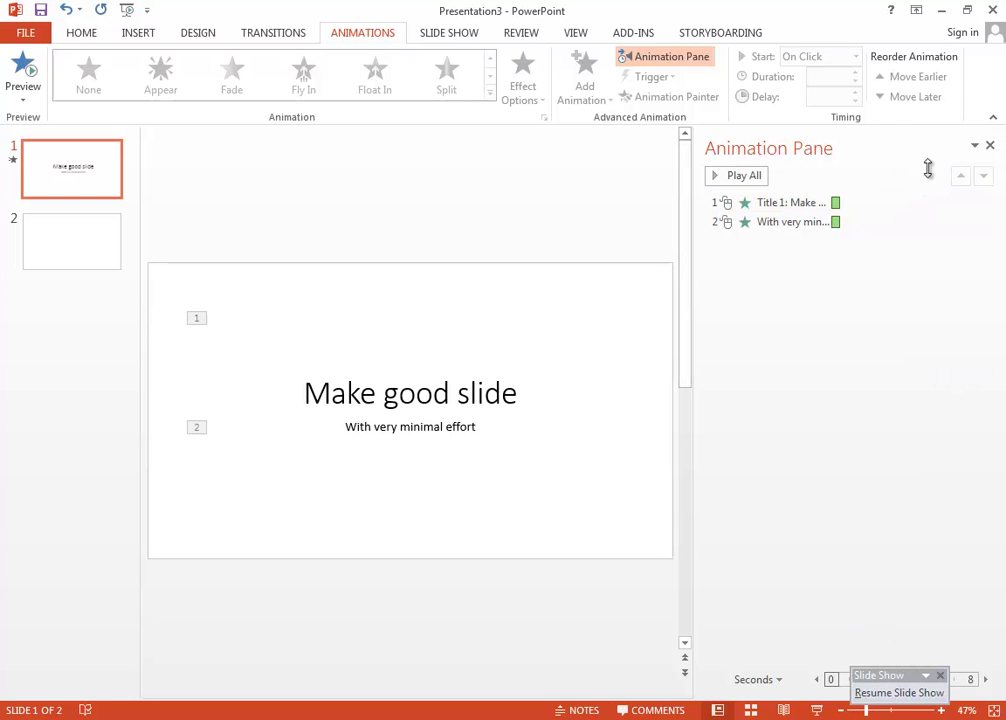
{"action": "left_click", "coordinate": [989, 146]}
- Enter "Hello World" as the first bullet in the content placeholder of slide 2
{"action": "left_click", "coordinate": [121, 296]}
{"action": "left_click", "coordinate": [457, 329]}
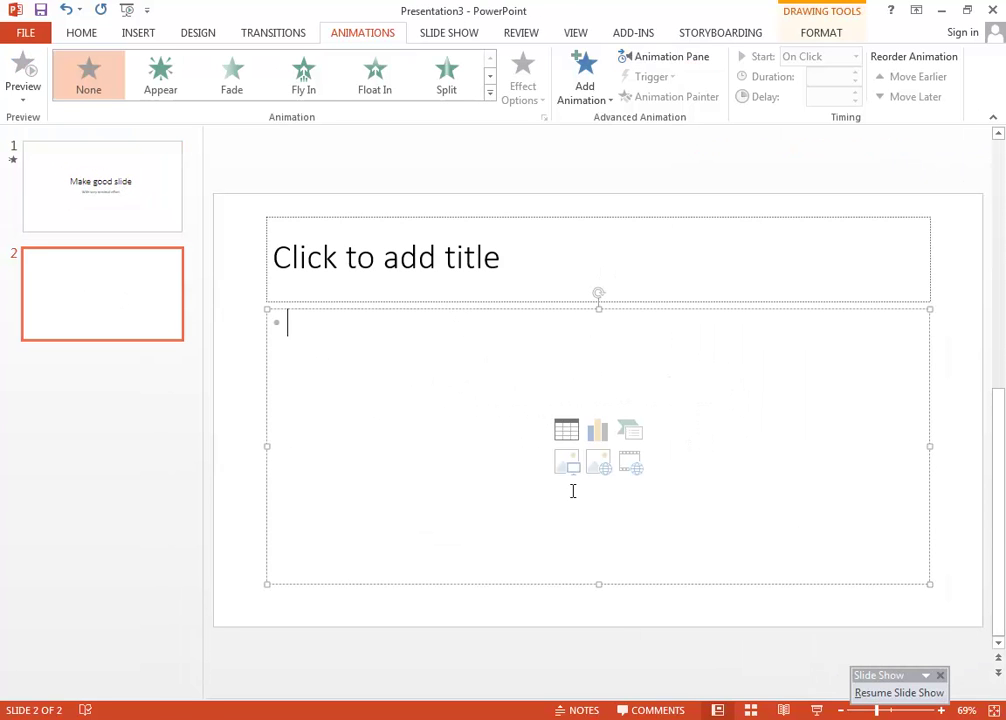
{"action": "type", "text": "Ge"}
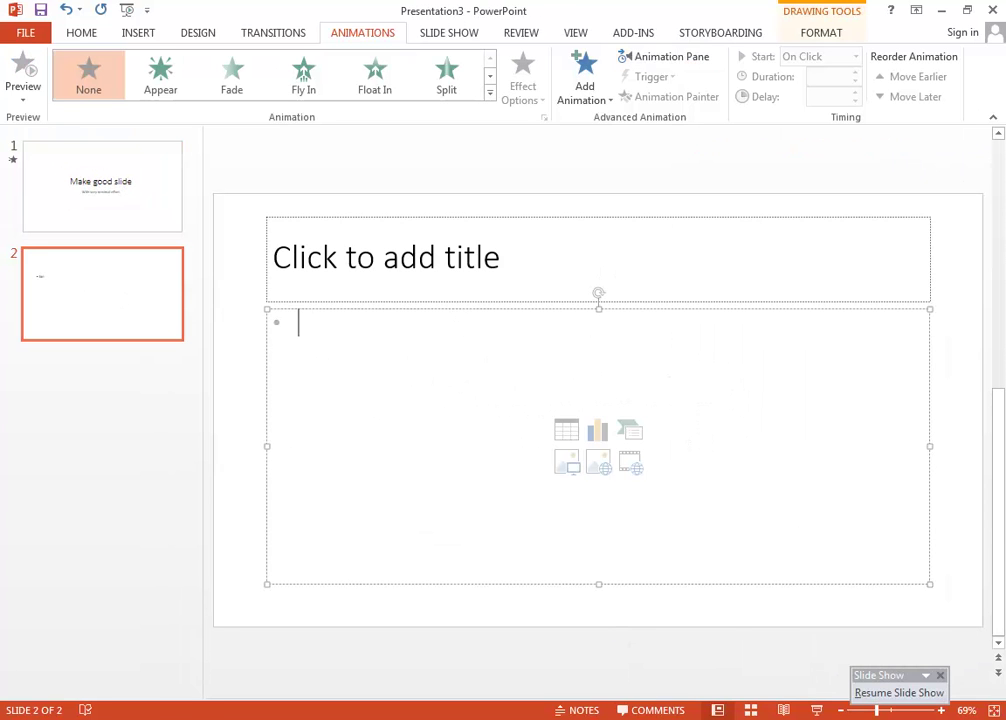
{"action": "type", "text": "Hello"}
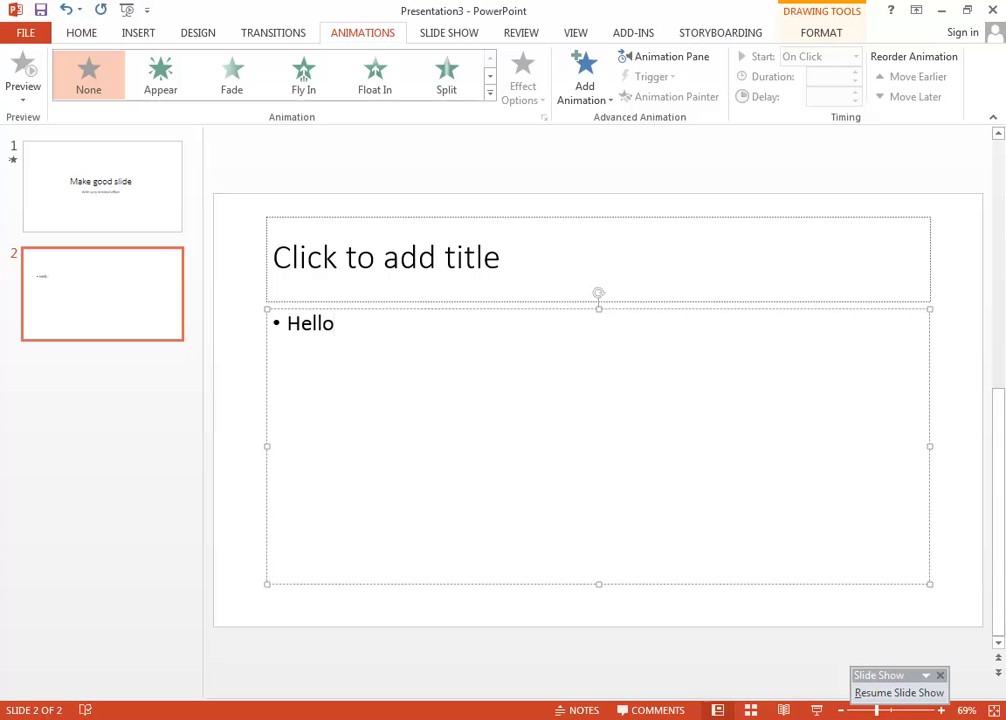
{"action": "type", "text": " World"}
- Copy the "Hello World" line and paste it to make four bullets, with an empty line before the last one
{"action": "key", "text": "ctrl+a"}
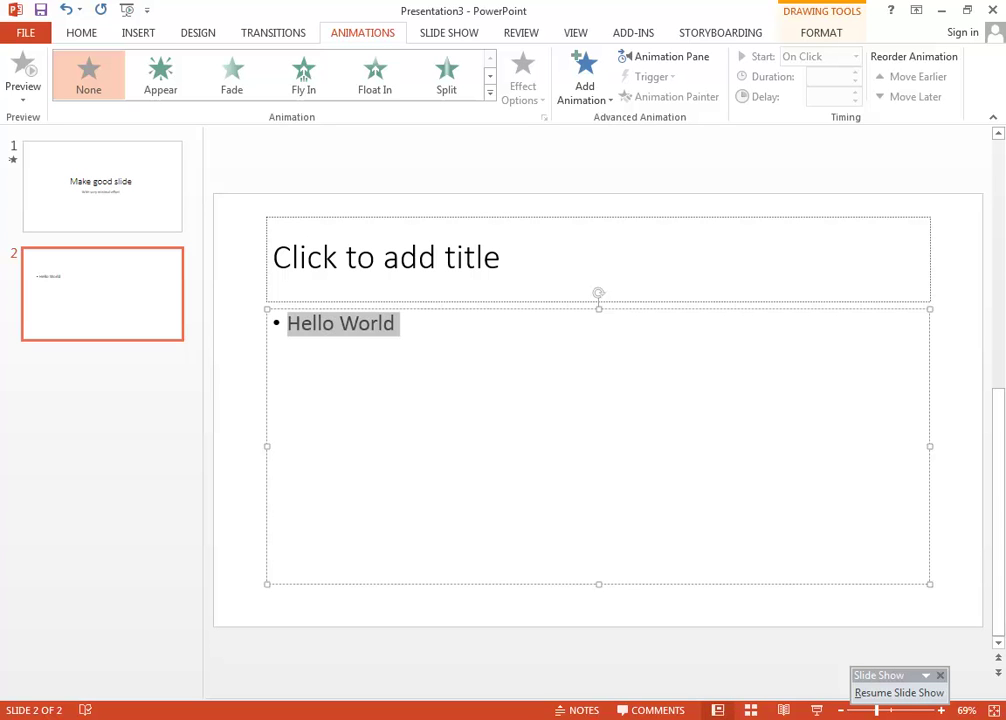
{"action": "key", "text": "ctrl+c"}
{"action": "key", "text": "ctrl+v"}
{"action": "key", "text": "ctrl+v"}
{"action": "key", "text": "Return"}
{"action": "key", "text": "ctrl+v"}
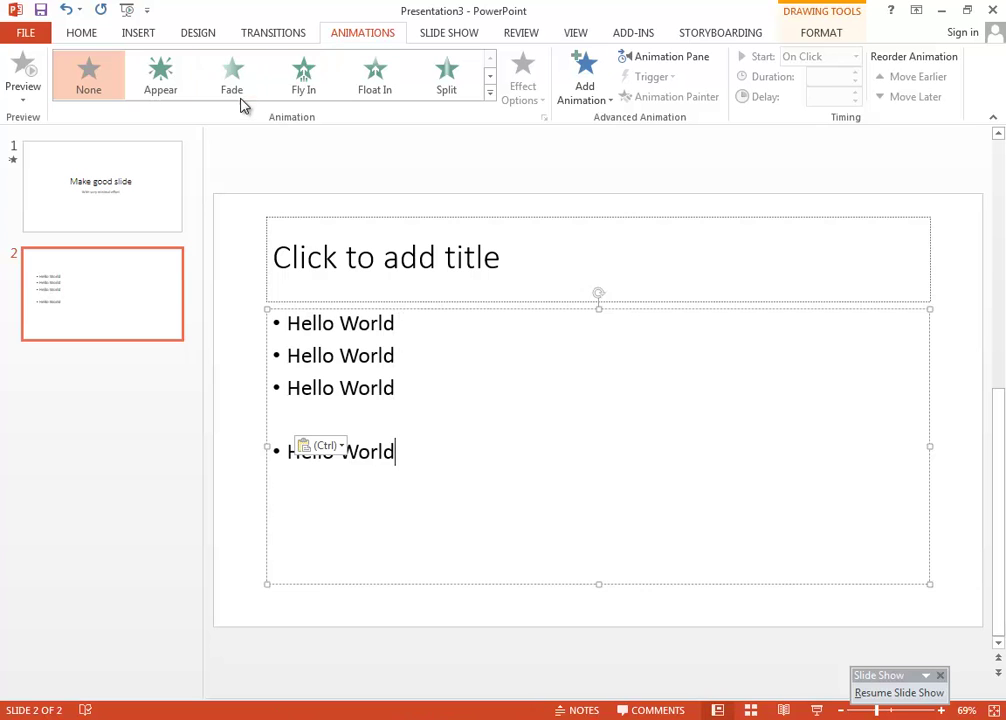
- Apply the Fade animation to the bullet list and show its sequence options
{"action": "left_click", "coordinate": [245, 98]}
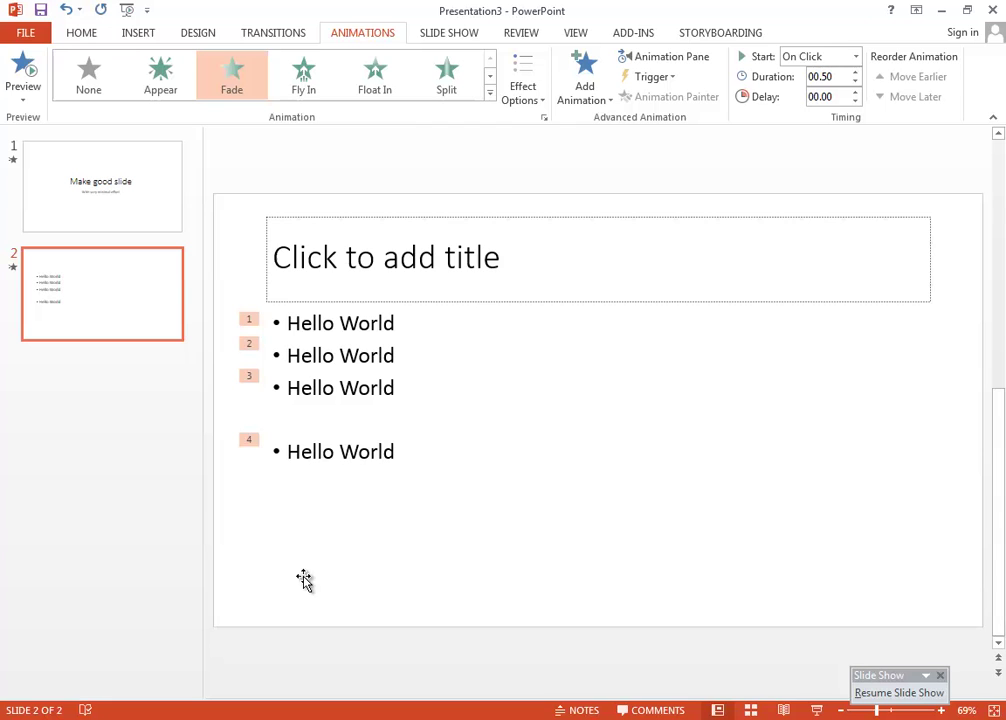
{"action": "left_click", "coordinate": [321, 428]}
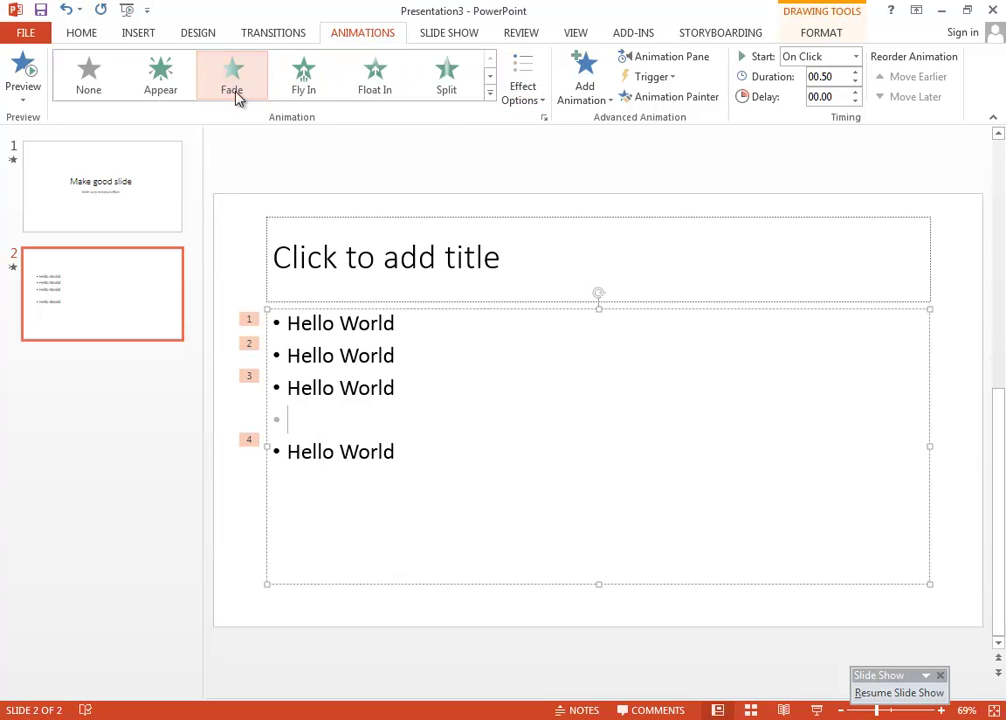
{"action": "left_click", "coordinate": [520, 105]}
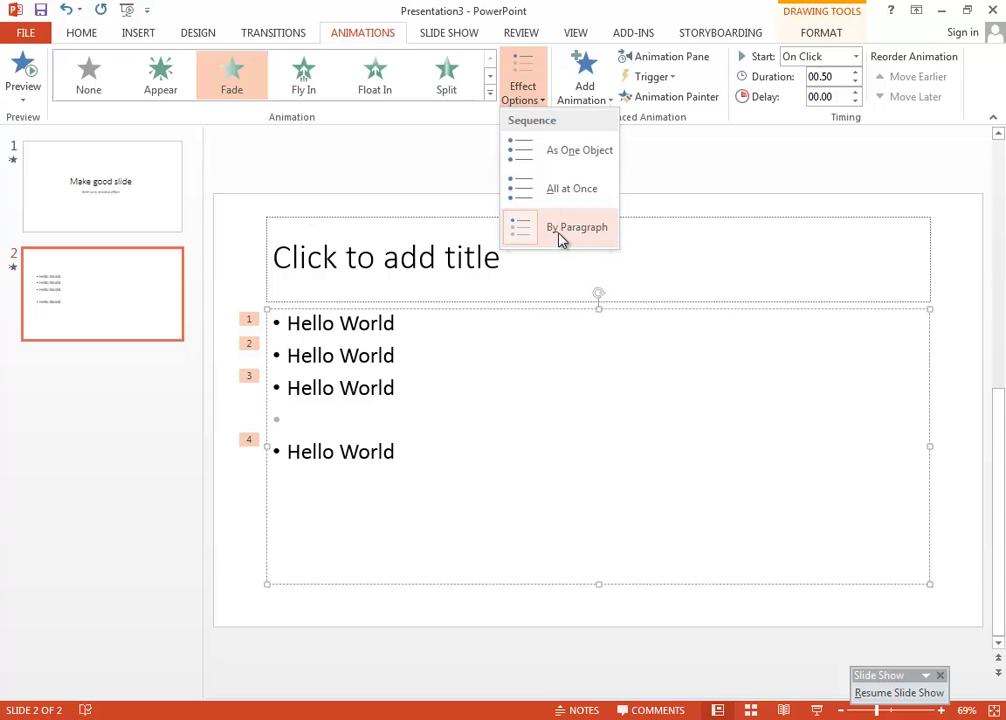
- Apply the Fly In animation to the bullet list and set its direction to From Left
{"action": "left_click", "coordinate": [419, 330]}
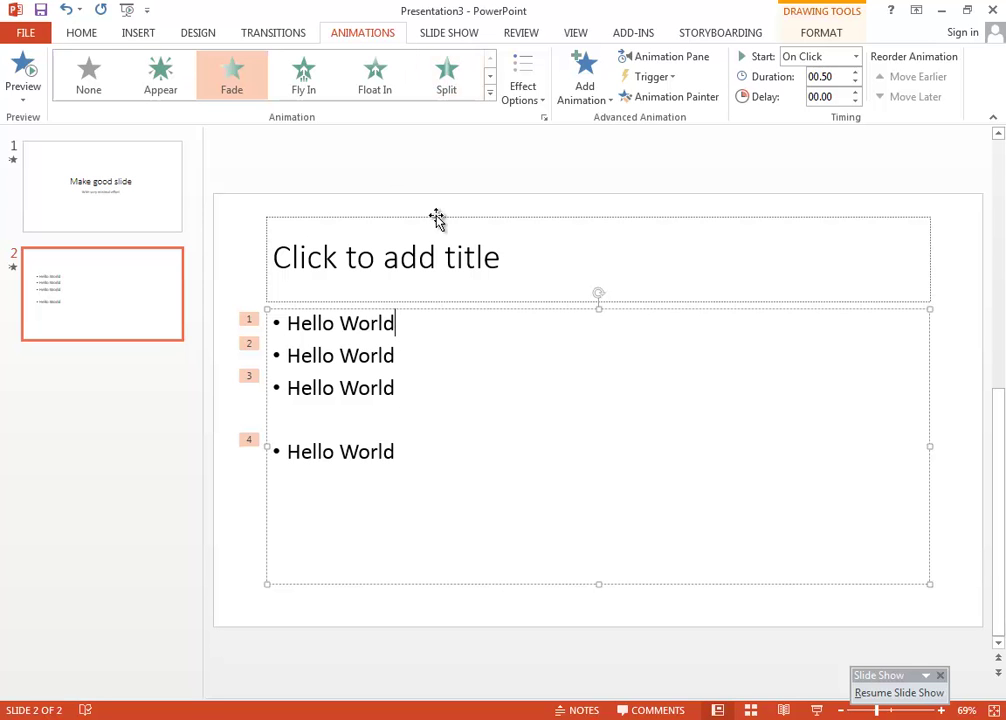
{"action": "left_click", "coordinate": [305, 86]}
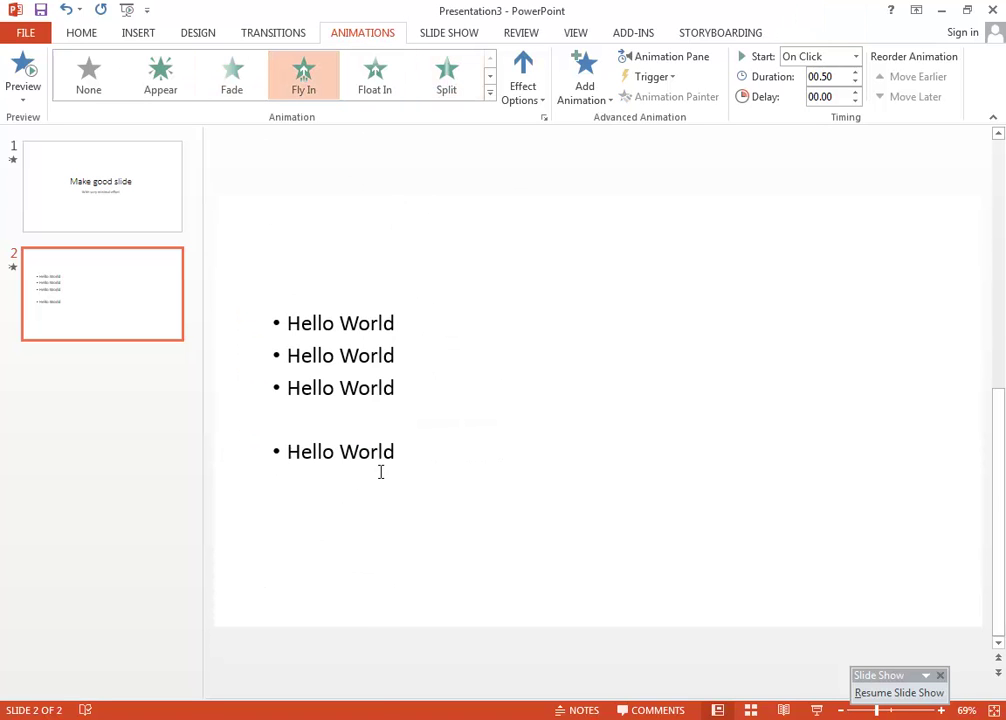
{"action": "left_click", "coordinate": [522, 98]}
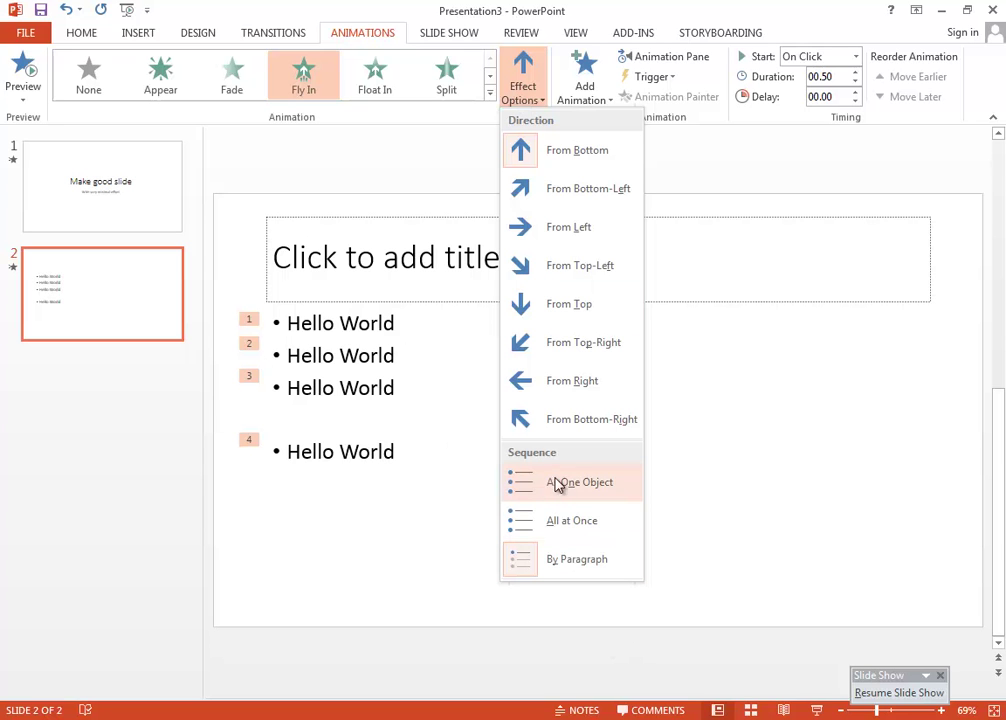
{"action": "left_click", "coordinate": [572, 205]}
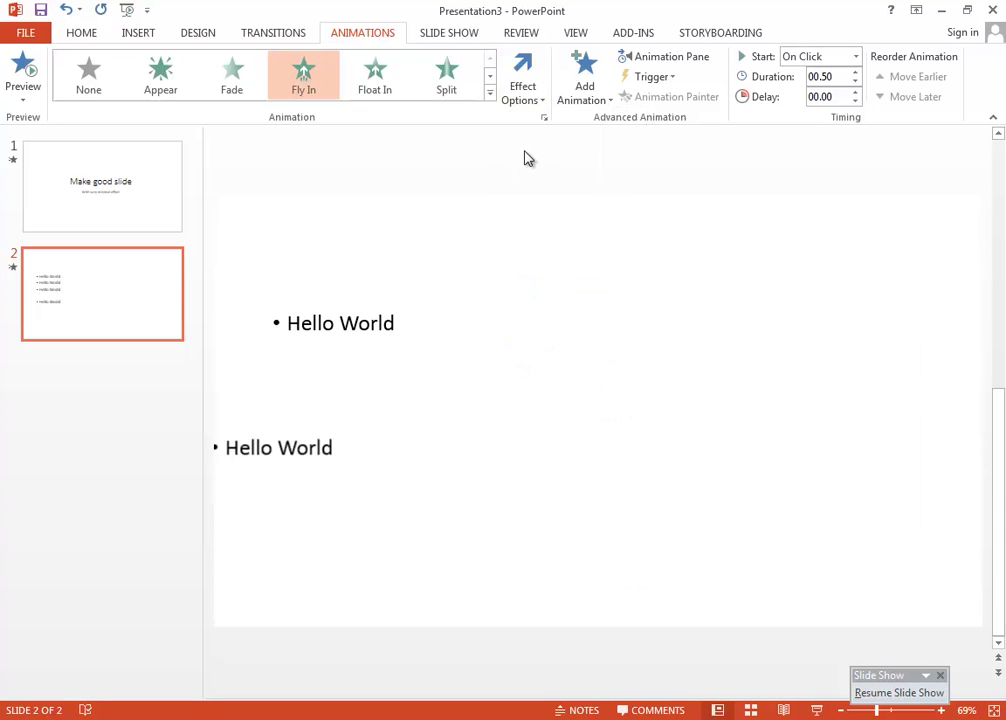
{"action": "left_click", "coordinate": [515, 88]}
{"action": "left_click", "coordinate": [560, 230]}
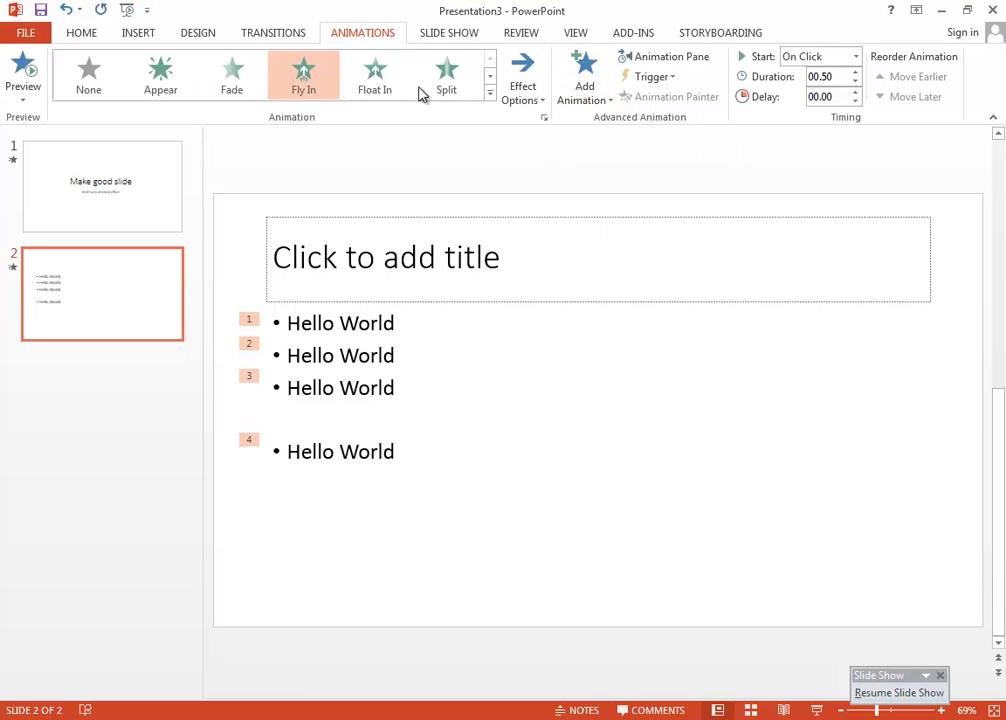
- Show the Animation Pane, then expand and collapse the bullet list's group of animations
{"action": "left_click", "coordinate": [660, 57]}
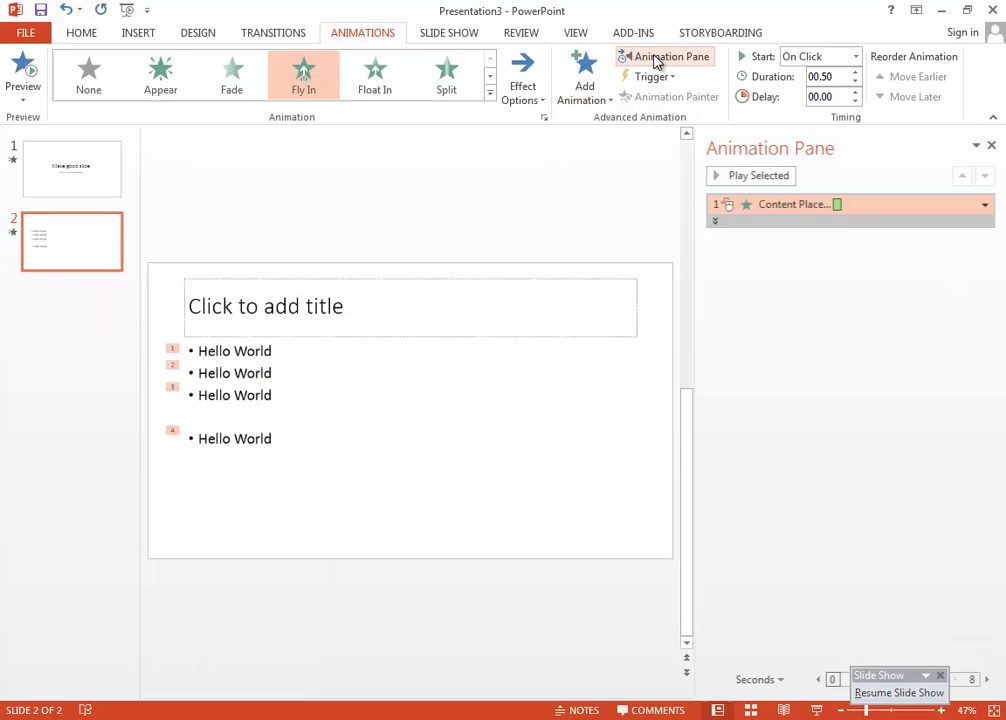
{"action": "left_click", "coordinate": [712, 221]}
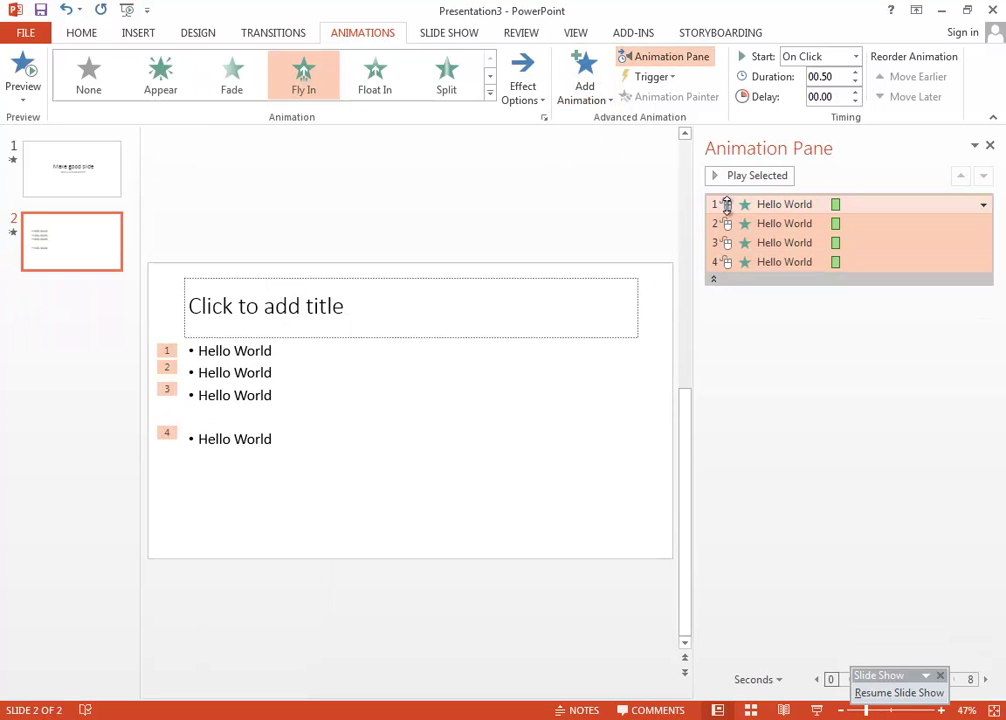
{"action": "left_click", "coordinate": [714, 281]}
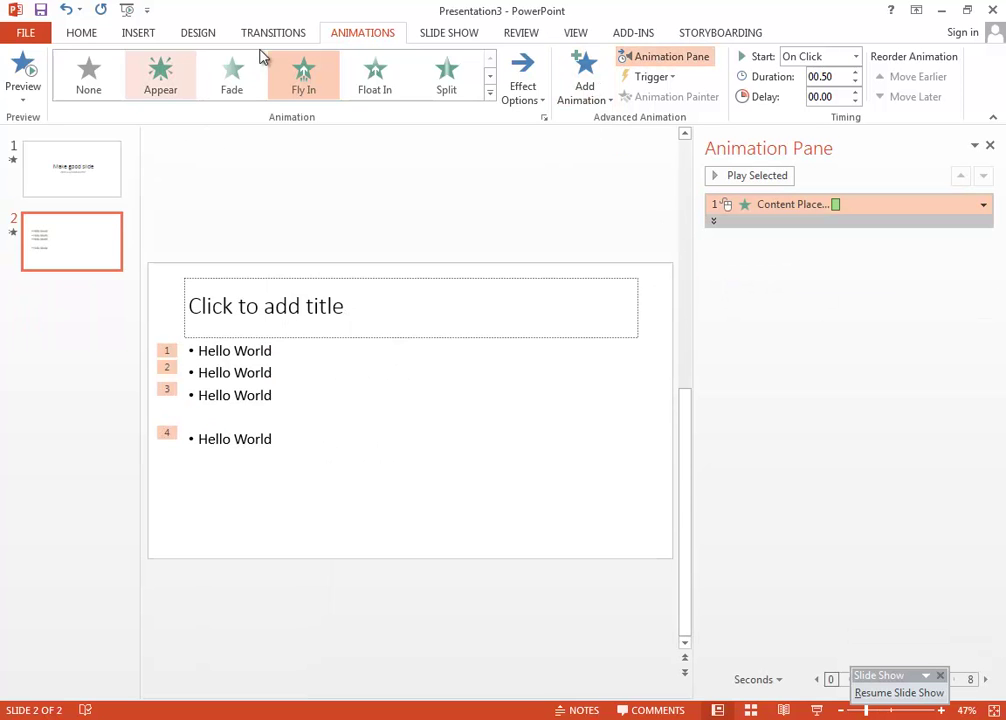
- Insert a text box reading "Hello World Differently" beside the bullets and move it further right and slightly up
{"action": "left_click", "coordinate": [138, 32]}
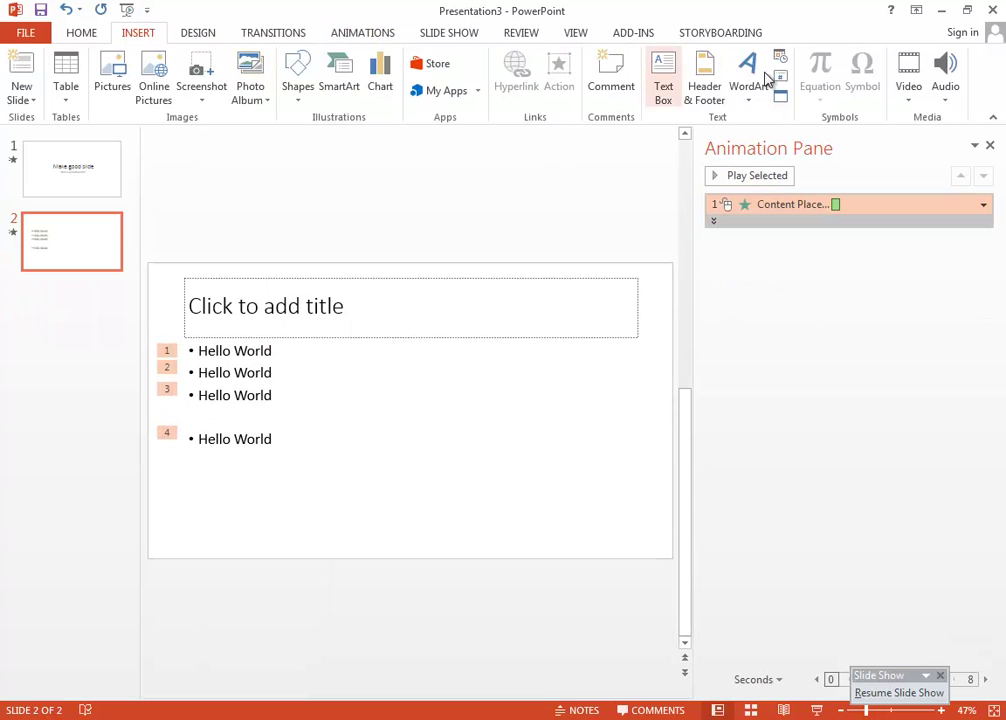
{"action": "left_click", "coordinate": [664, 95]}
{"action": "left_click", "coordinate": [370, 429]}
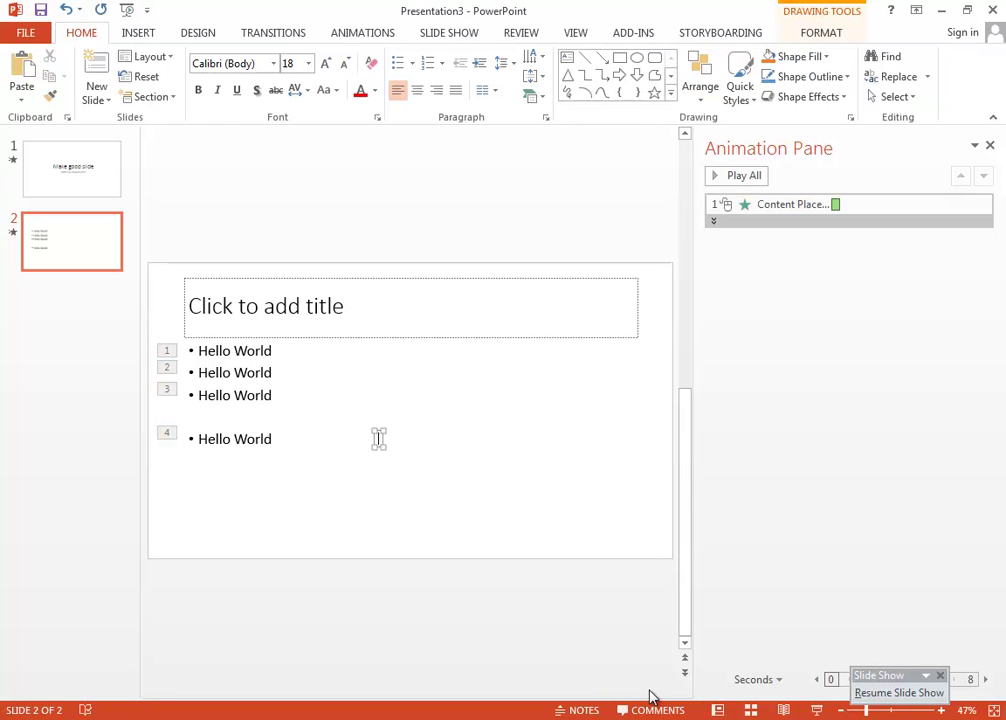
{"action": "type", "text": "Hello World Di"}
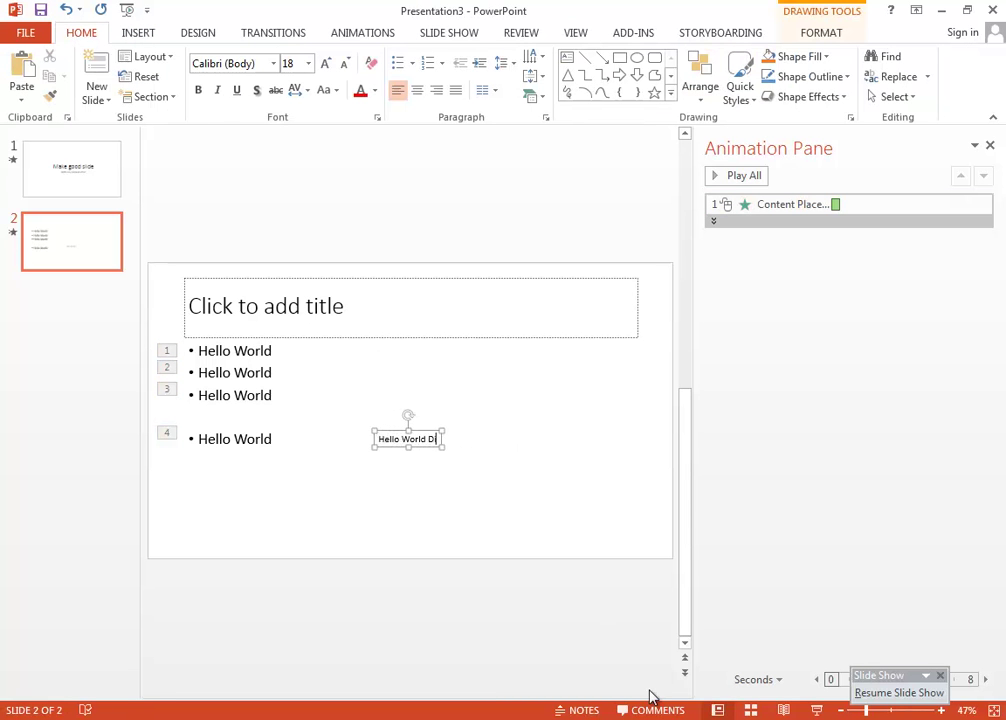
{"action": "type", "text": "fferenti"}
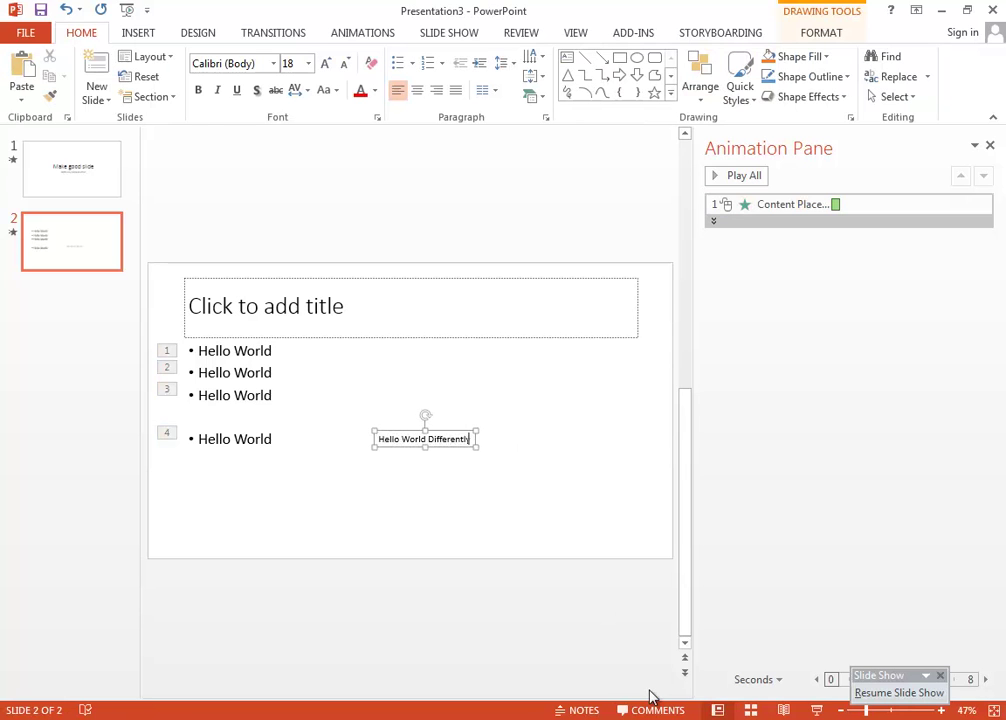
{"action": "left_click_drag", "start_coordinate": [442, 431], "coordinate": [522, 408]}
- Apply the Wipe animation to the "Hello World Differently" text box
{"action": "left_click", "coordinate": [258, 37]}
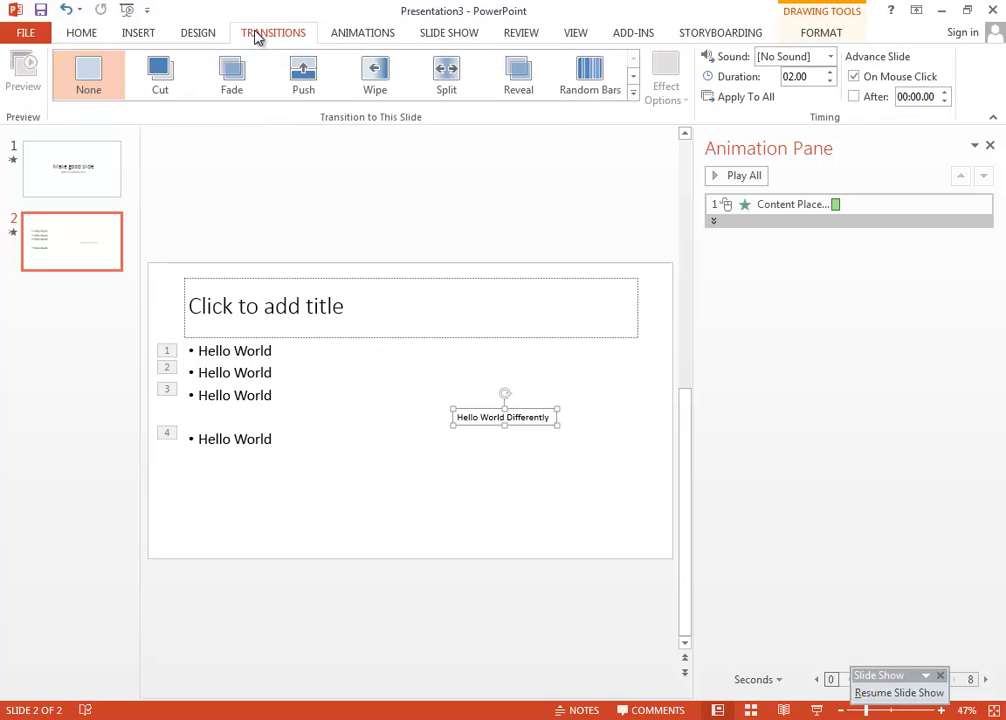
{"action": "left_click", "coordinate": [352, 36]}
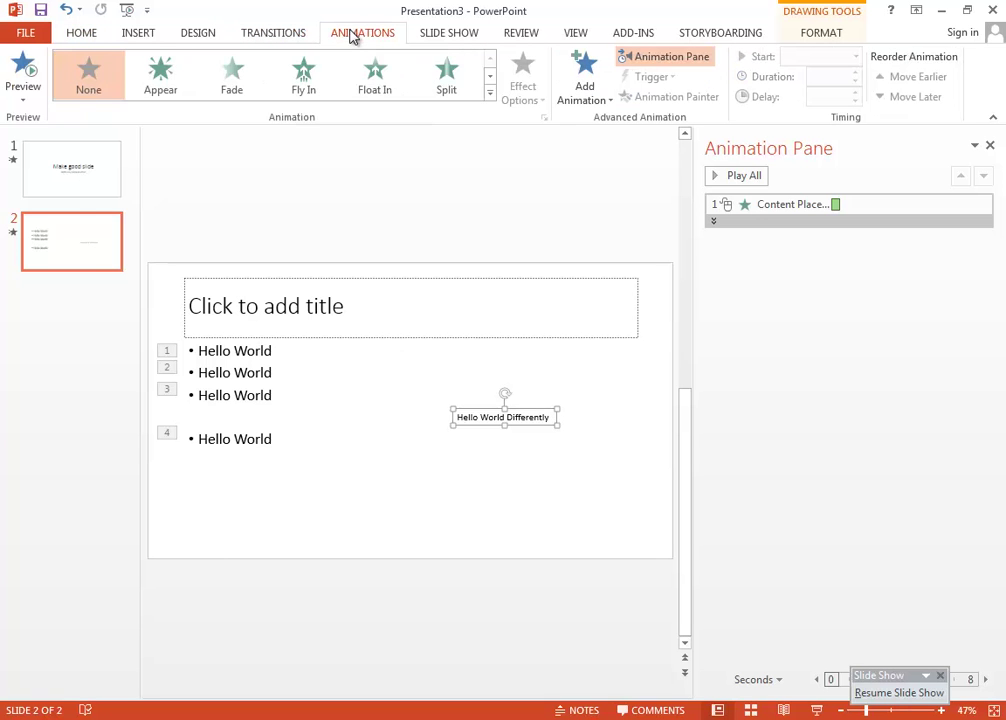
{"action": "left_click", "coordinate": [488, 96]}
{"action": "left_click", "coordinate": [448, 162]}
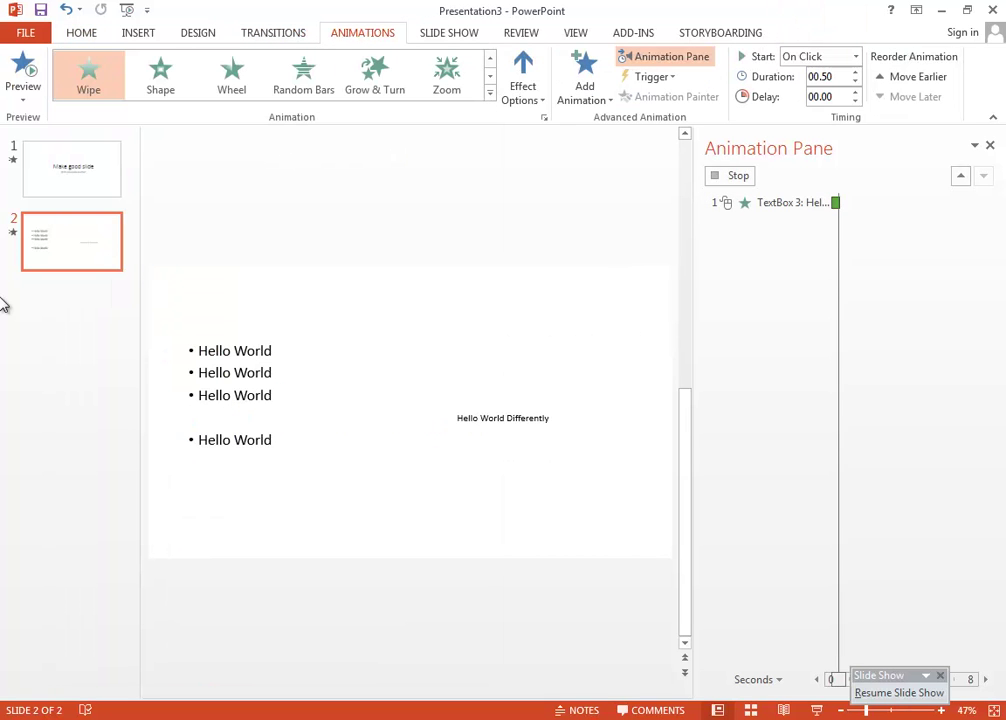
- Increase the "Hello World Differently" text box's font size to 28 and duplicate the box directly below it
{"action": "left_click", "coordinate": [508, 413]}
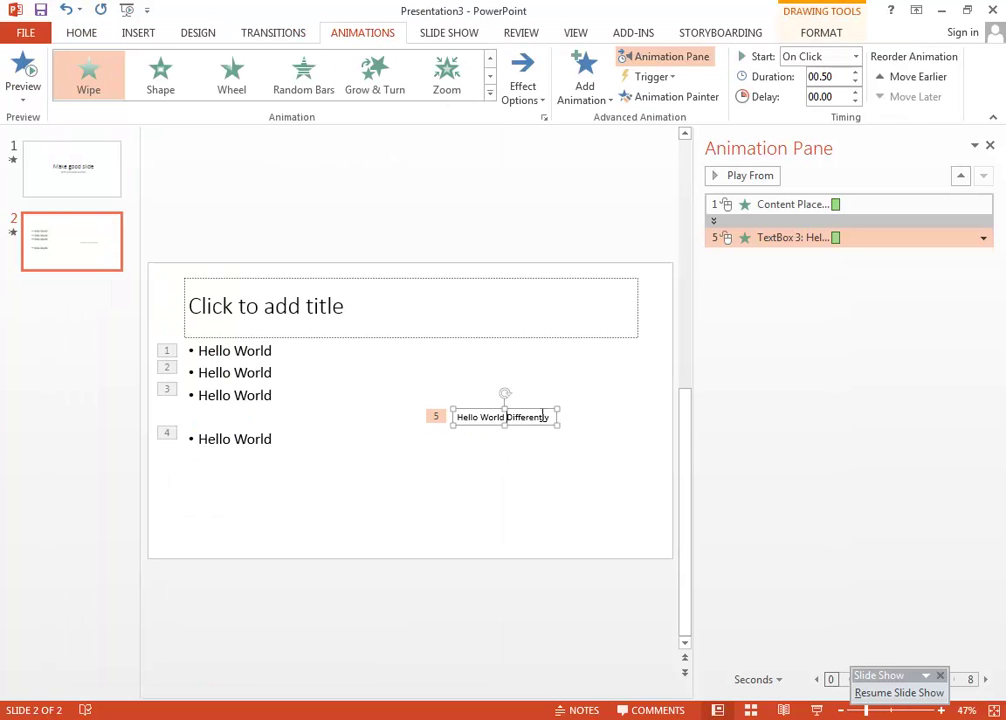
{"action": "mouse_move", "coordinate": [543, 417]}
{"action": "left_mouse_down"}
{"action": "mouse_move", "coordinate": [529, 410]}
{"action": "mouse_move", "coordinate": [554, 386]}
{"action": "mouse_move", "coordinate": [545, 415]}
{"action": "left_mouse_up"}
{"action": "left_click", "coordinate": [81, 32]}
{"action": "left_click", "coordinate": [326, 64]}
{"action": "left_click", "coordinate": [326, 64]}
{"action": "left_click", "coordinate": [326, 64]}
{"action": "key", "text": "ctrl+d"}
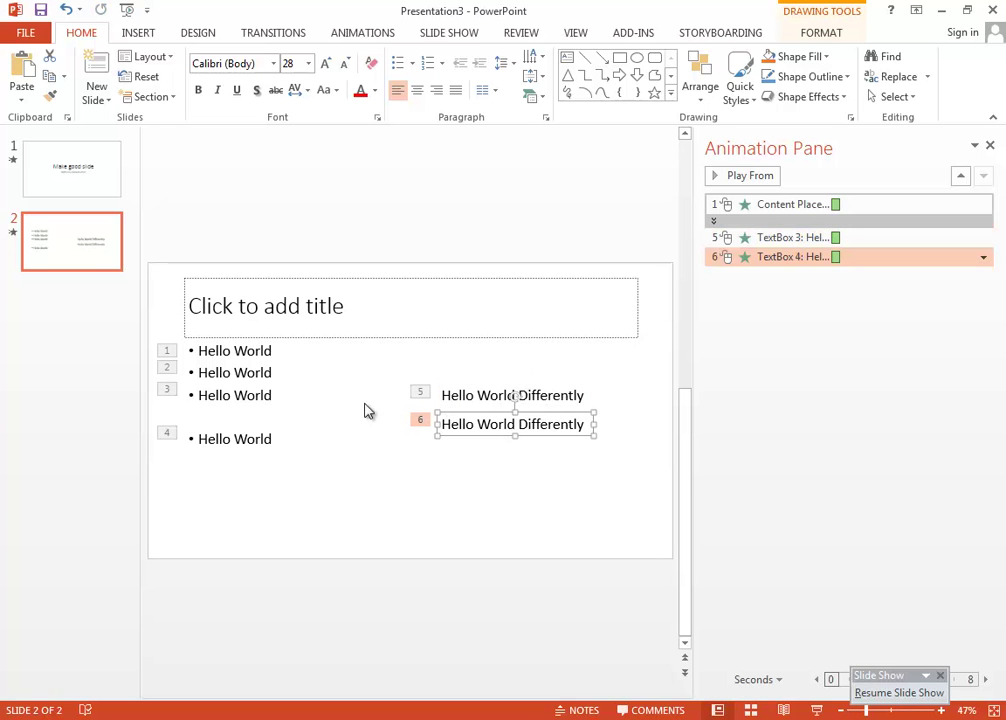
- Select the two "Hello World Differently" text boxes and their animation entries in turn to match each box with its entry
{"action": "left_click", "coordinate": [466, 392]}
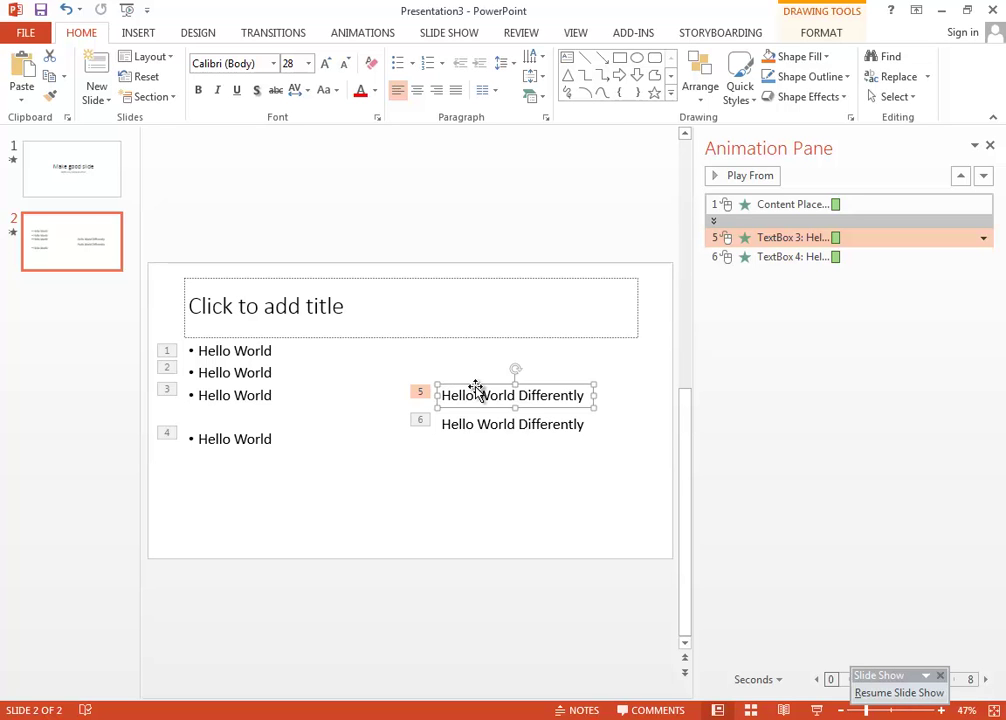
{"action": "left_click", "coordinate": [461, 422]}
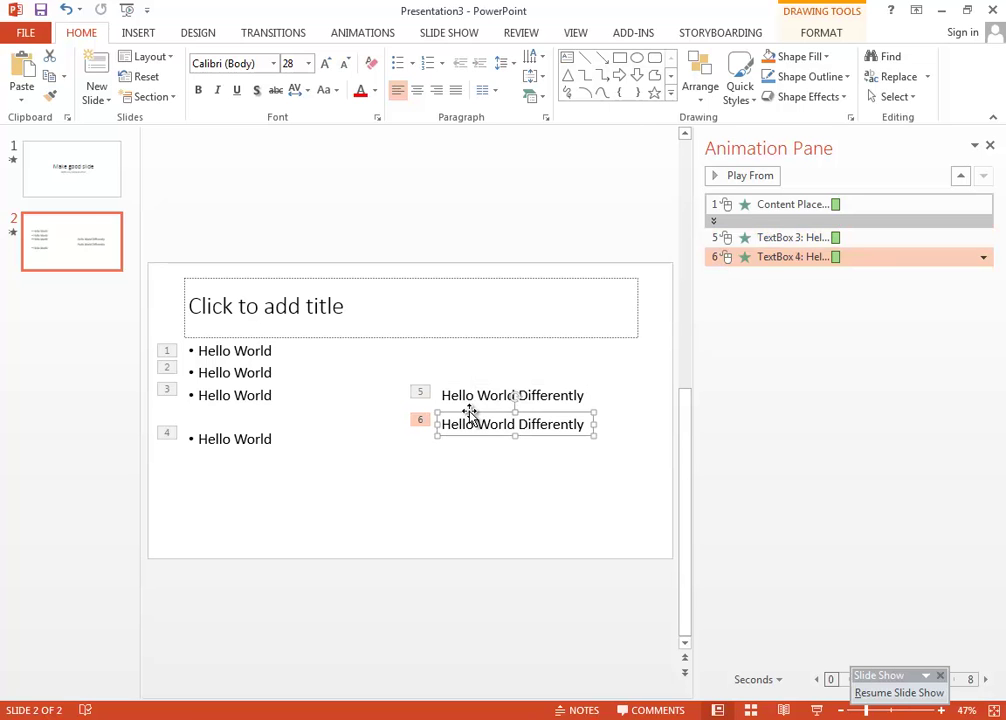
{"action": "left_click", "coordinate": [352, 33]}
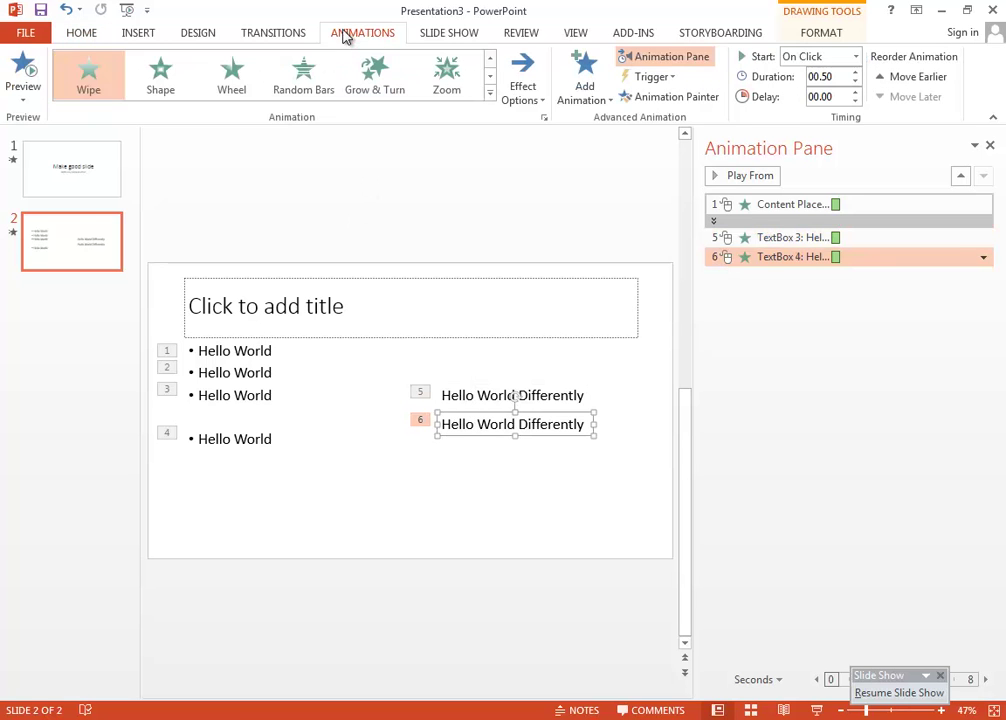
{"action": "left_click", "coordinate": [784, 240]}
{"action": "left_click", "coordinate": [786, 255]}
{"action": "left_click", "coordinate": [786, 240]}
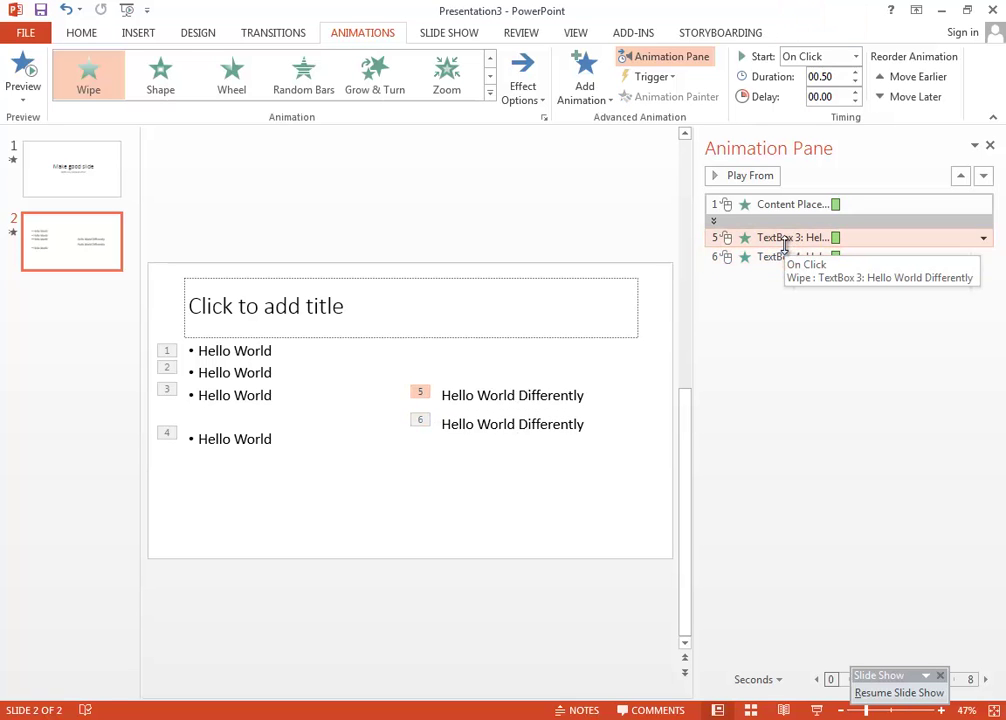
{"action": "left_click", "coordinate": [790, 256]}
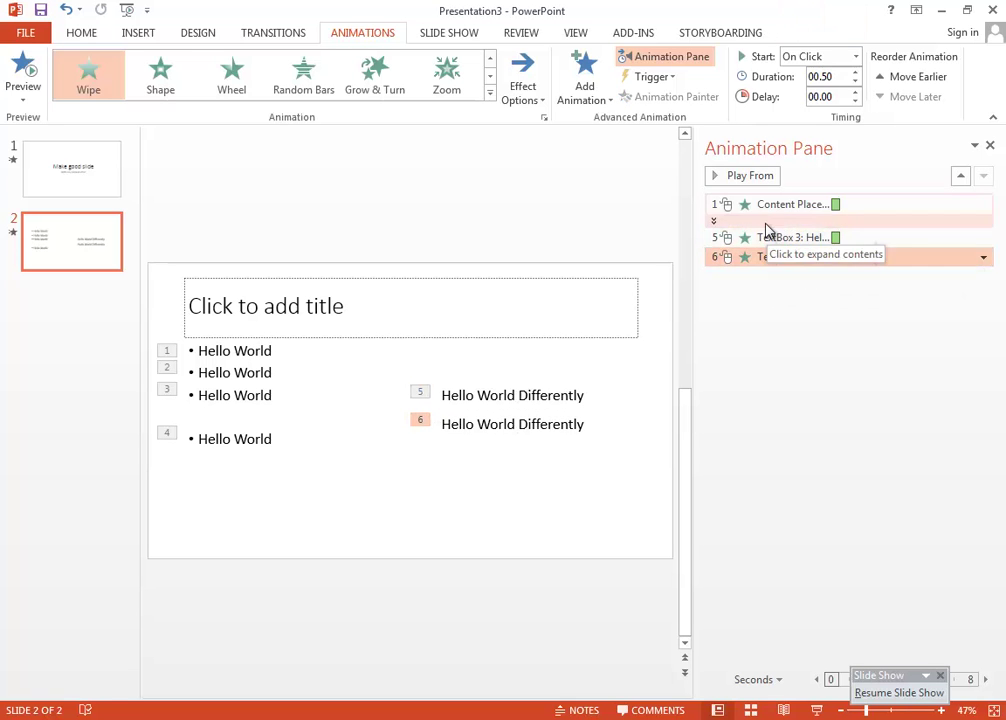
- Reorder the bullet list's animation group to play between the two text box animations, then expand the group
{"action": "left_click", "coordinate": [766, 222]}
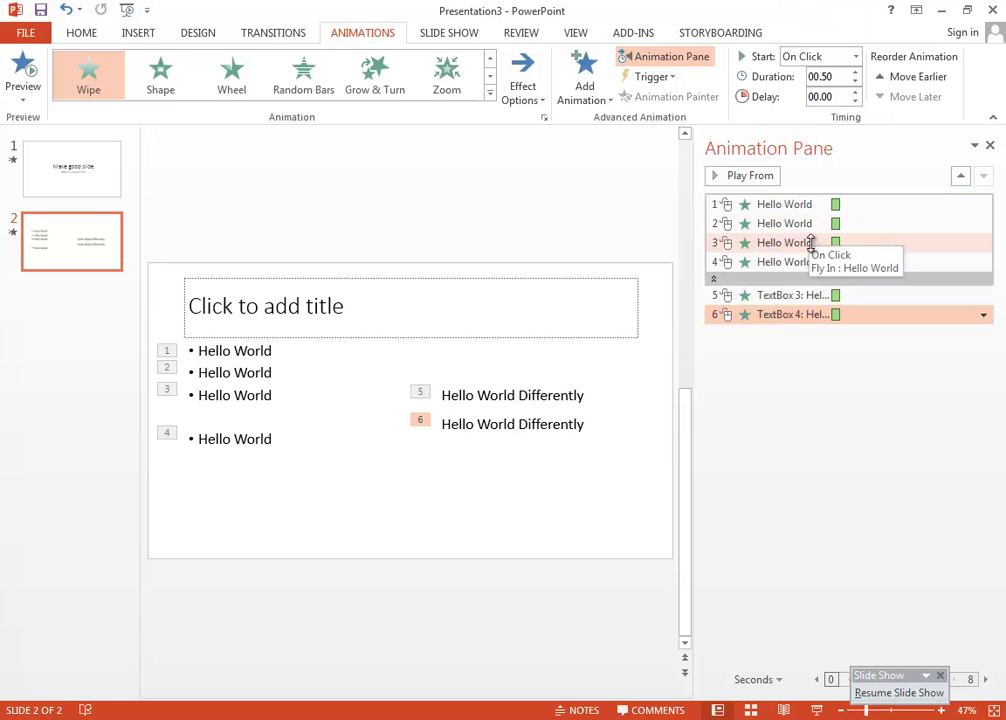
{"action": "left_click", "coordinate": [743, 278]}
{"action": "left_click_drag", "start_coordinate": [741, 203], "coordinate": [770, 250]}
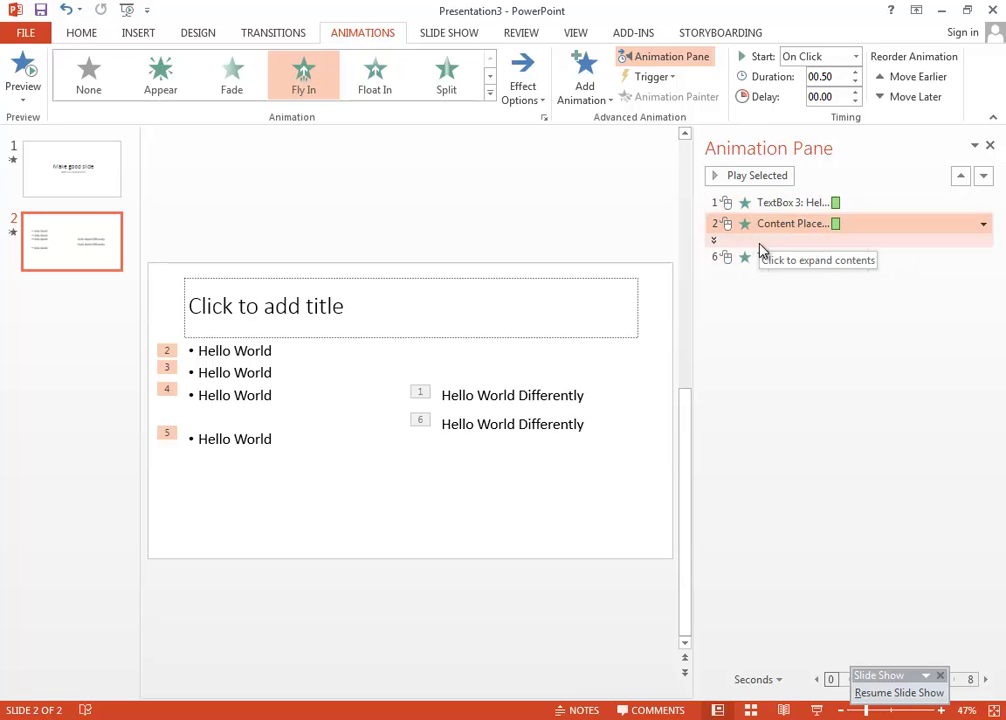
{"action": "left_click", "coordinate": [740, 241]}
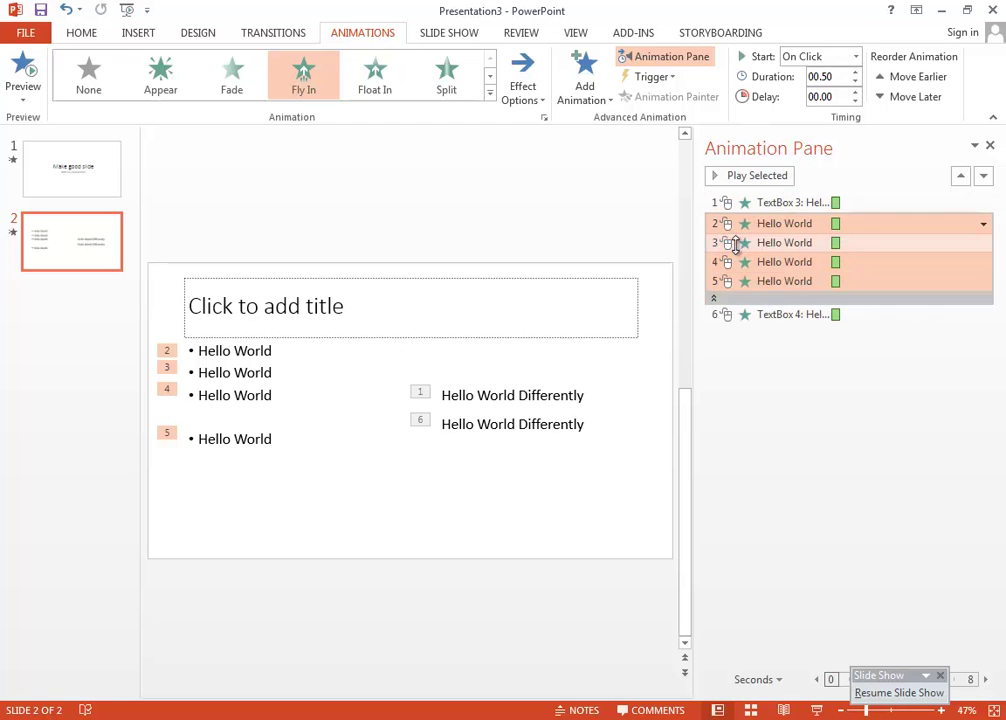
- Move the lower text box's animation between the second and third bullets' animations, and play the slide show through to check the order
{"action": "left_click", "coordinate": [778, 316]}
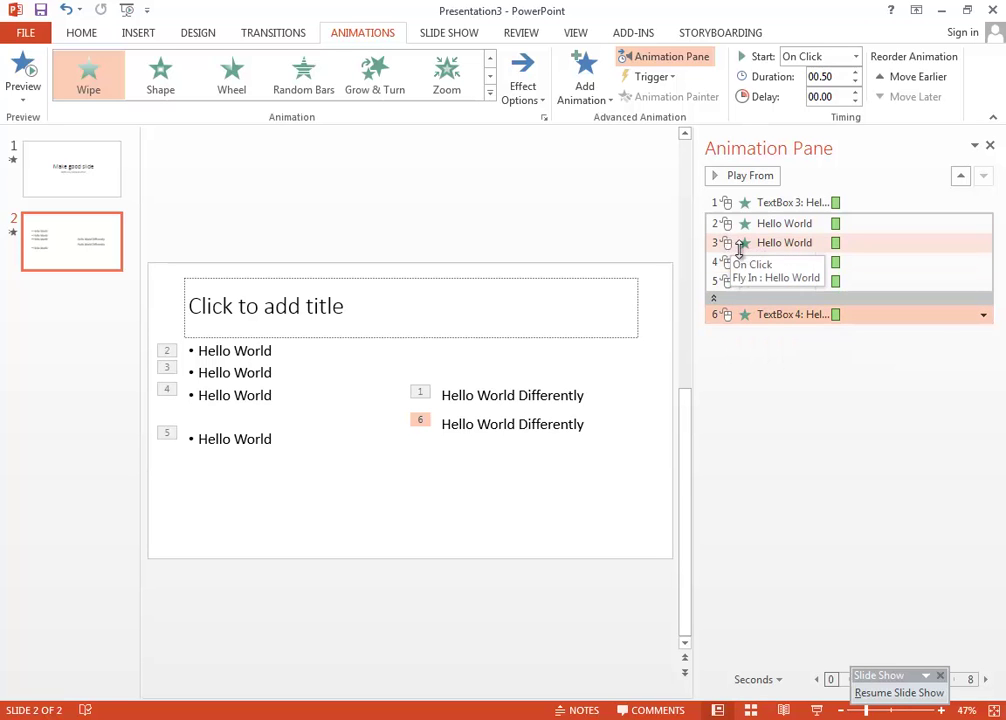
{"action": "left_click_drag", "start_coordinate": [797, 310], "coordinate": [804, 260]}
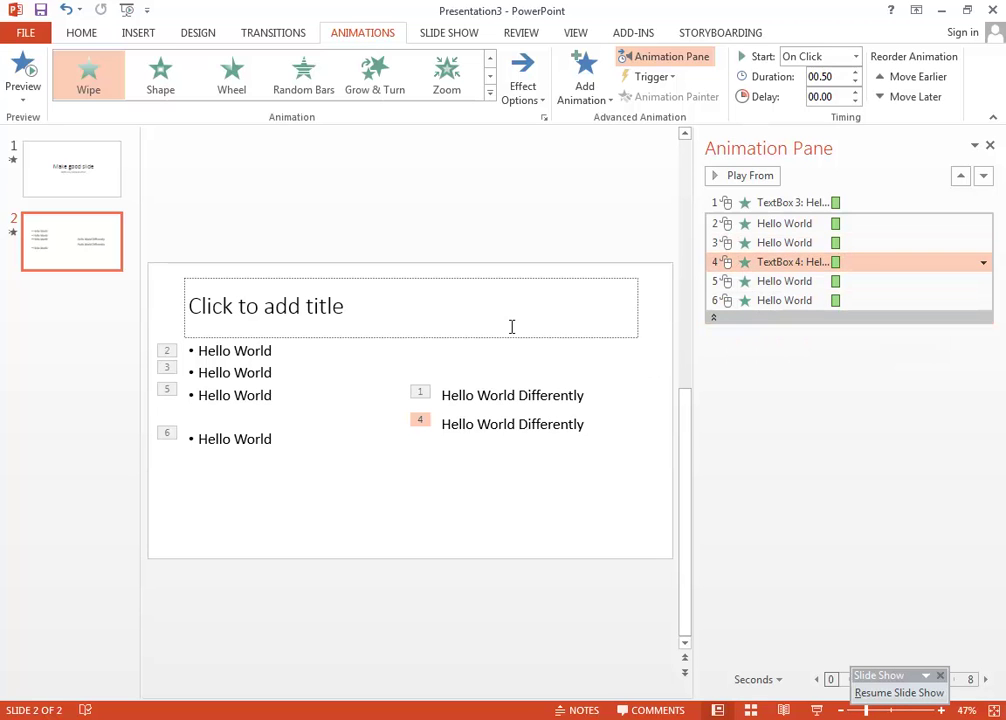
{"action": "left_click", "coordinate": [822, 711]}
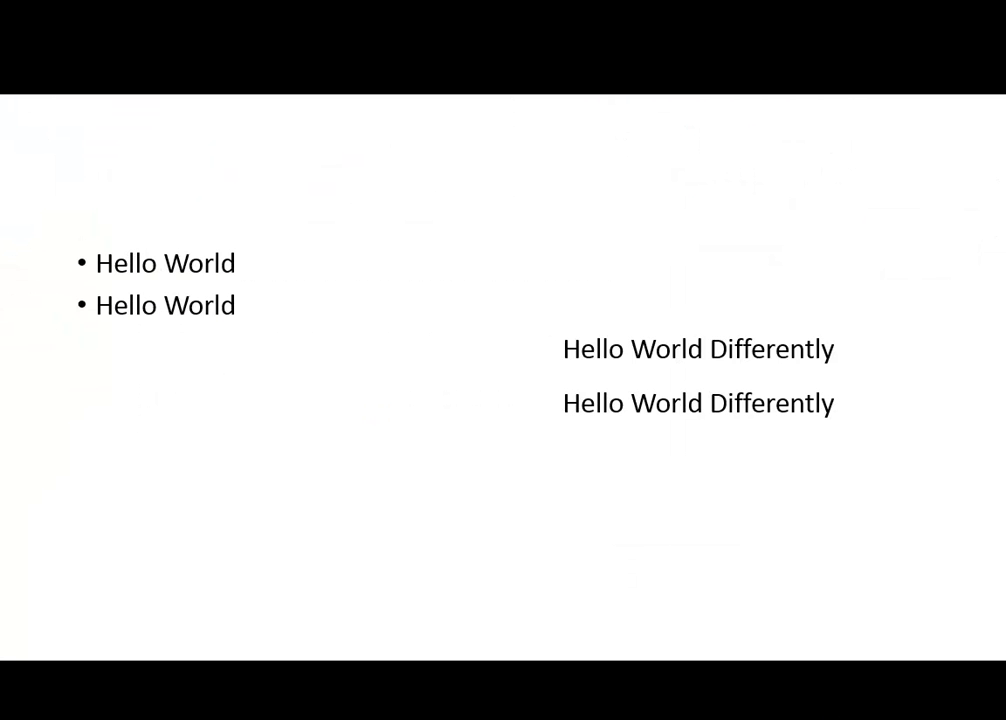
{"action": "left_click", "coordinate": [805, 403]}
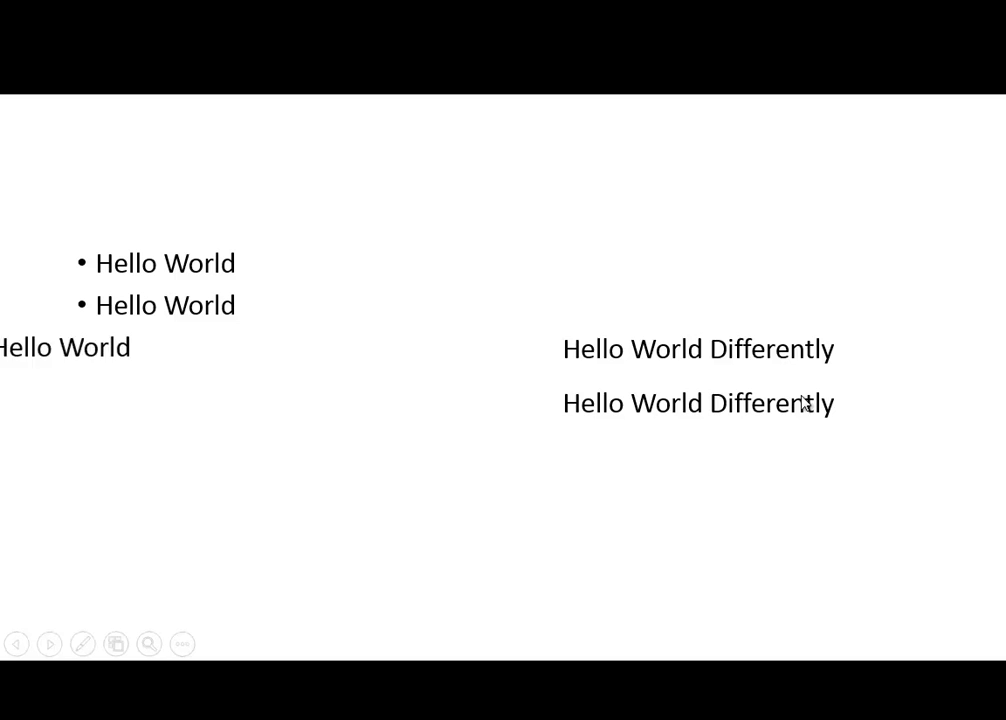
{"action": "left_click", "coordinate": [805, 403]}
{"action": "left_click", "coordinate": [805, 403]}
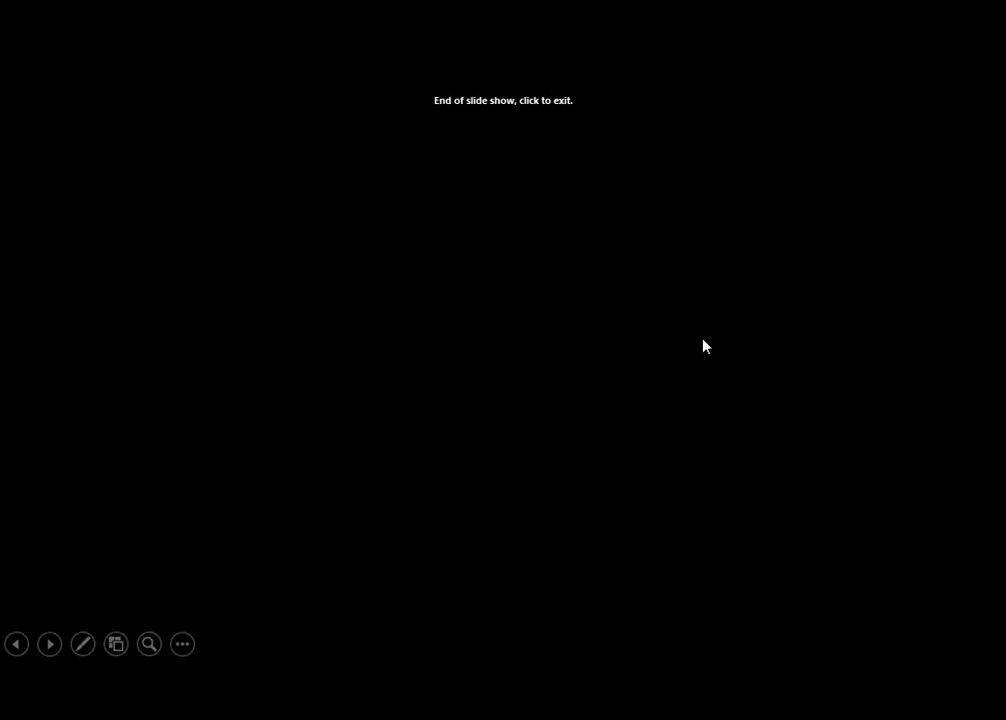
{"action": "left_click", "coordinate": [328, 170]}
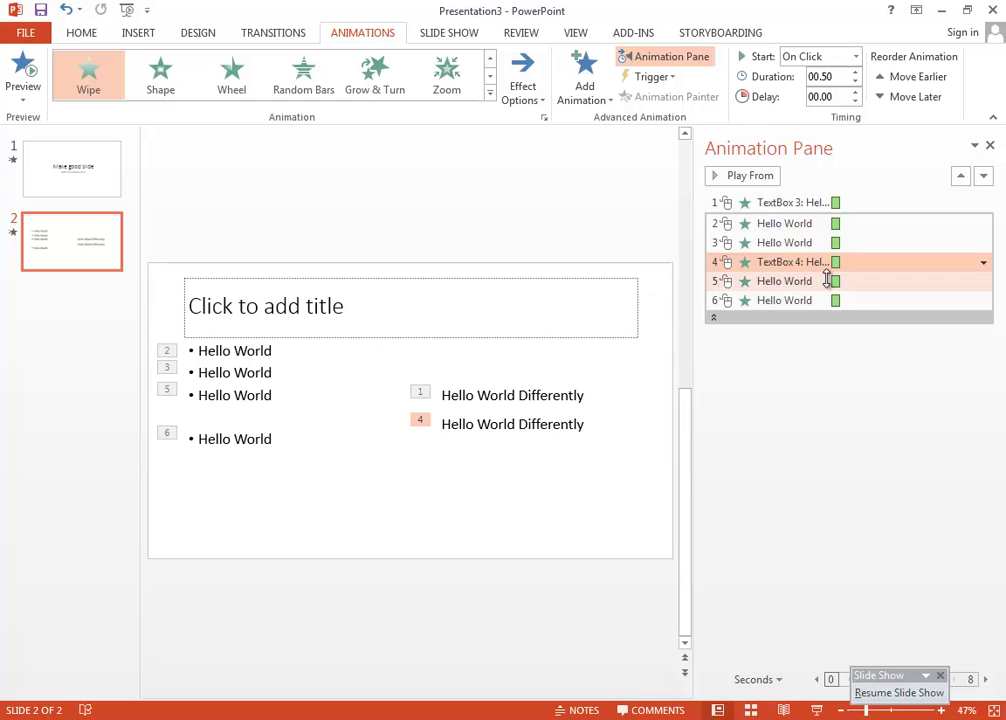
- Collapse the bullet animation group and set it to start with the previous animation, previewing it in the slide show
{"action": "left_click", "coordinate": [864, 243]}
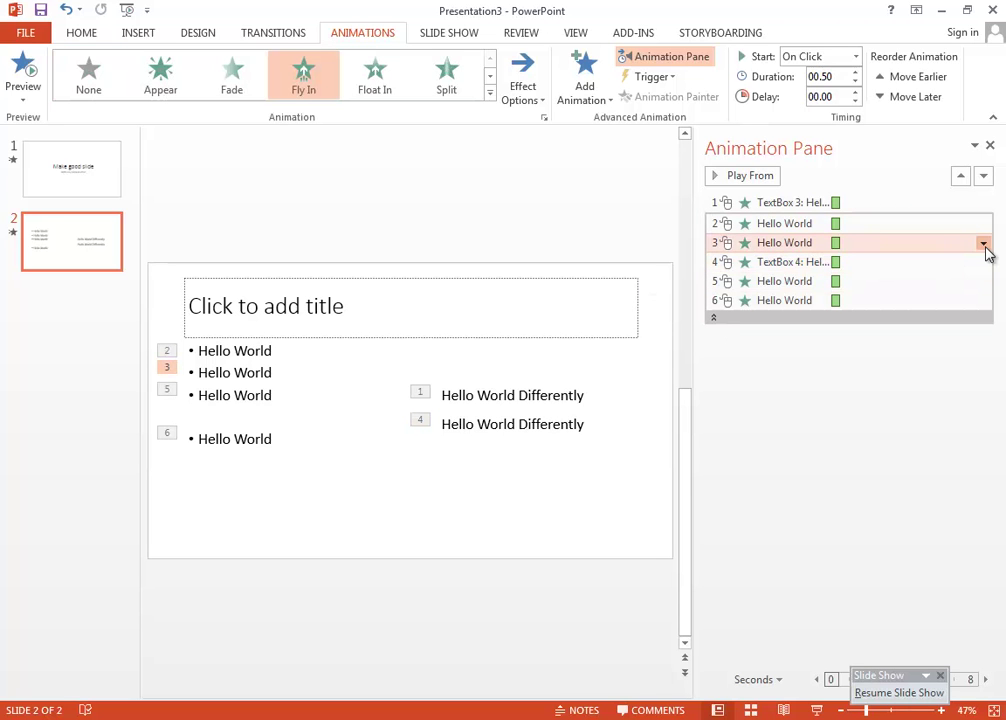
{"action": "left_click", "coordinate": [750, 320]}
{"action": "left_click", "coordinate": [984, 226]}
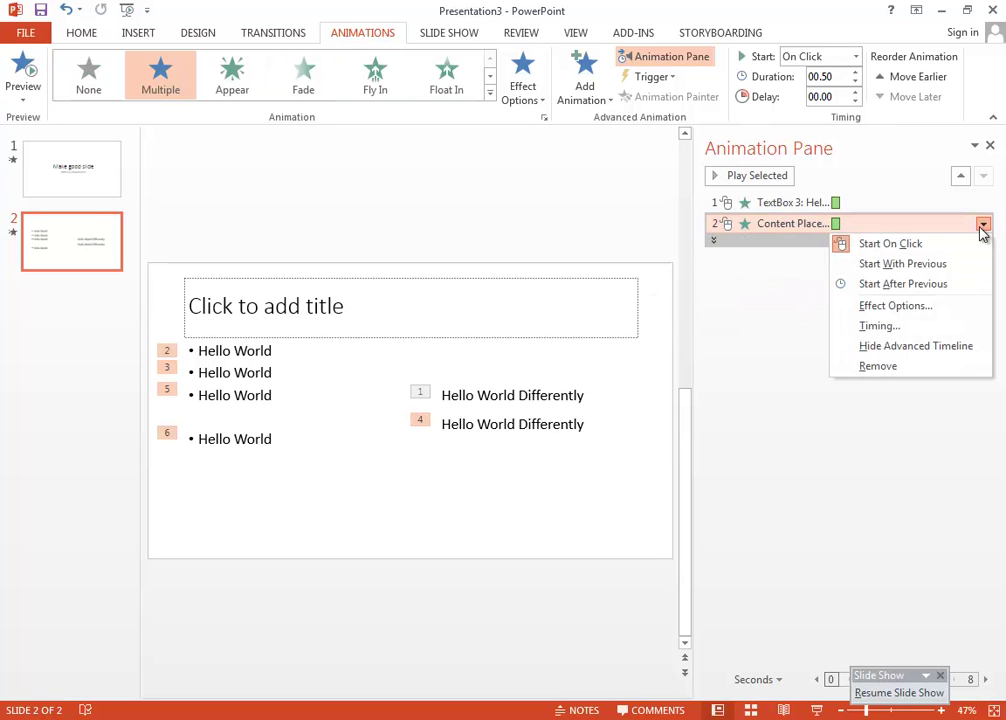
{"action": "left_click", "coordinate": [912, 270]}
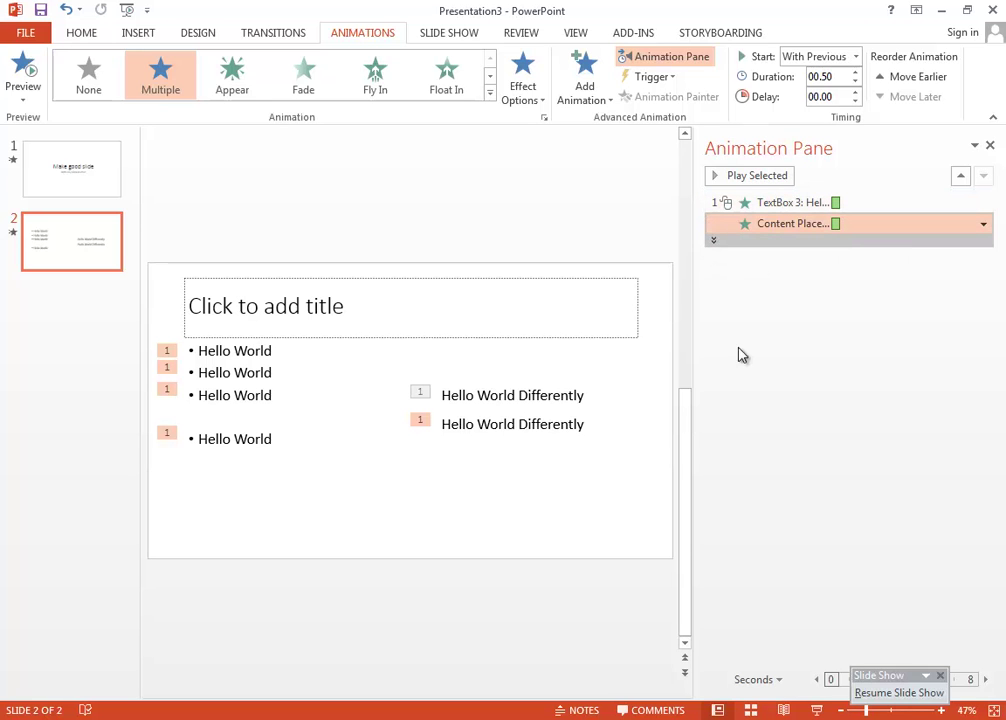
{"action": "left_click", "coordinate": [815, 708]}
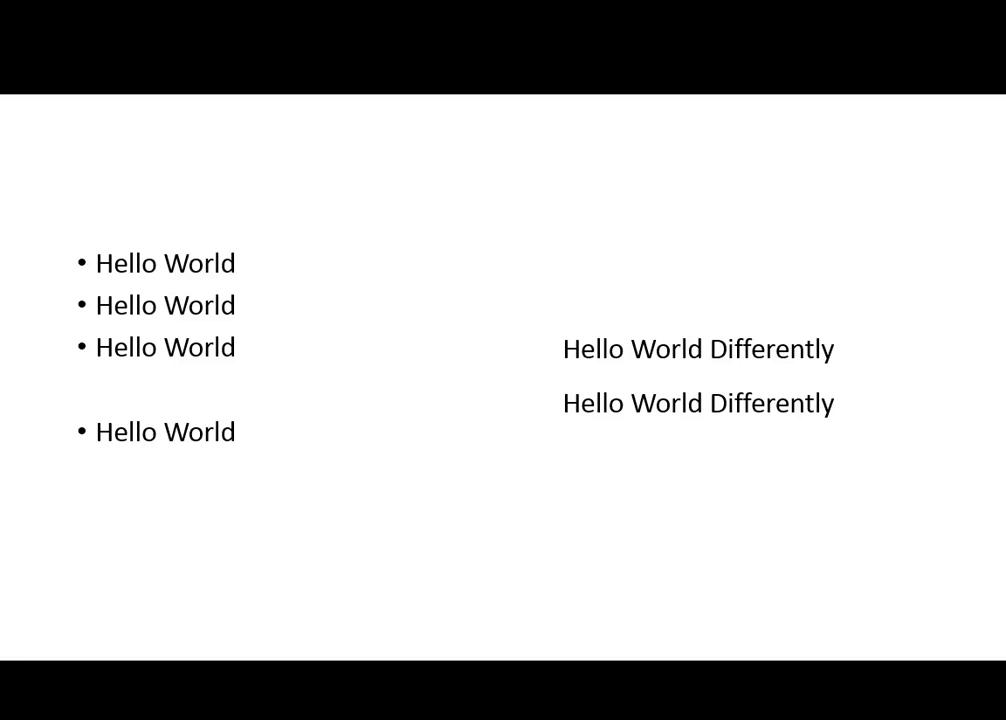
{"action": "key", "text": "Escape"}
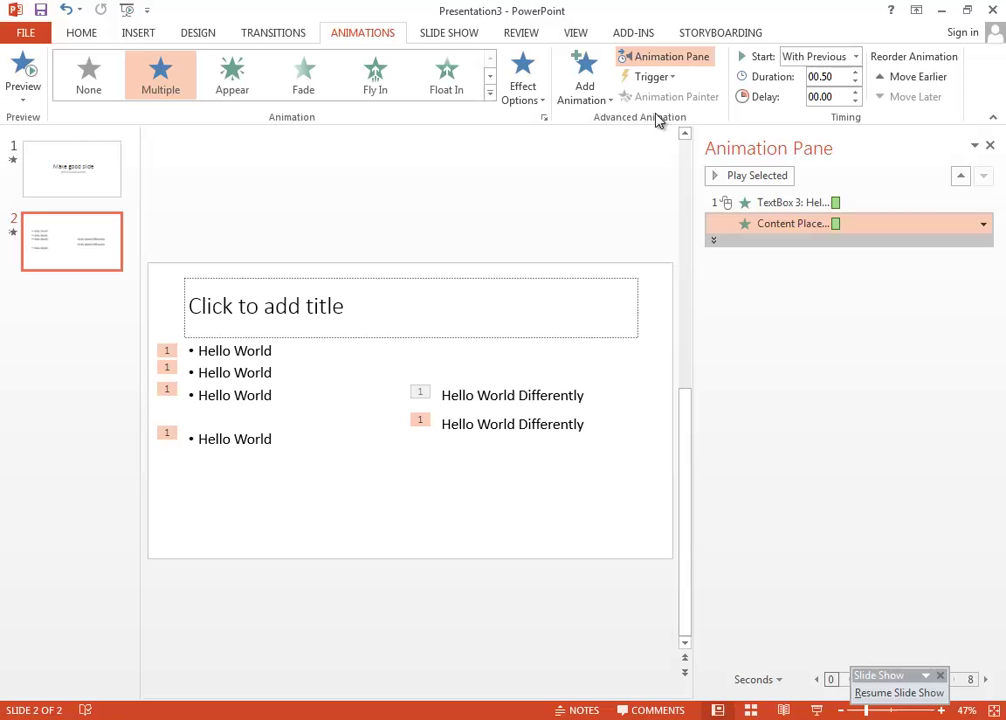
- Expand the animation group and stagger its entries' start times on the timeline, previewing the result in the slide show
{"action": "left_click", "coordinate": [780, 242]}
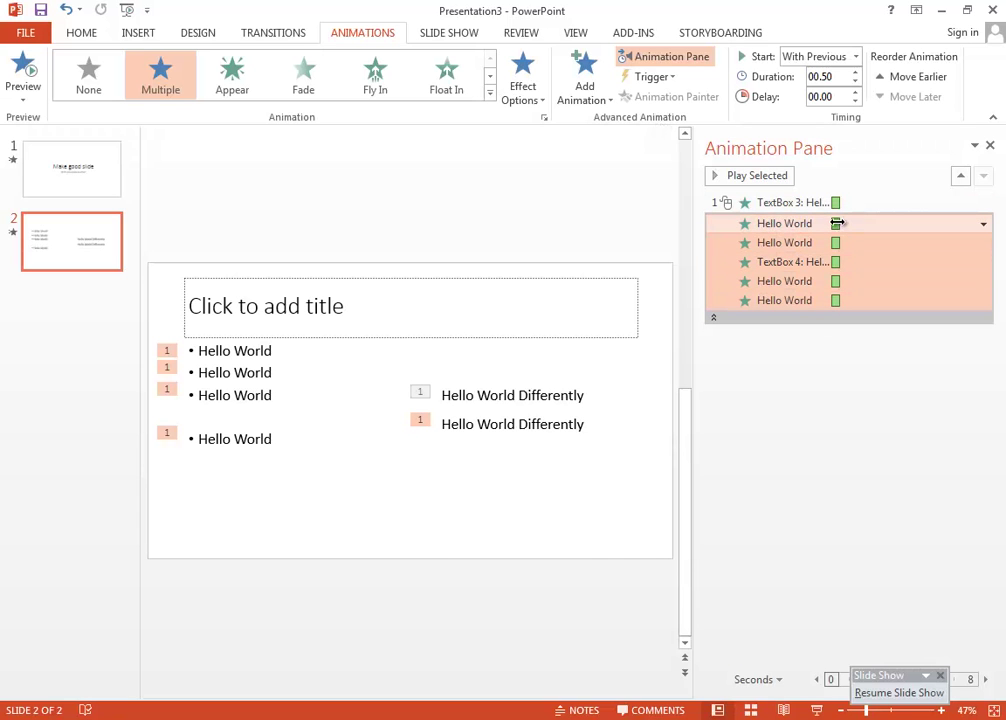
{"action": "left_click_drag", "start_coordinate": [835, 223], "coordinate": [841, 263]}
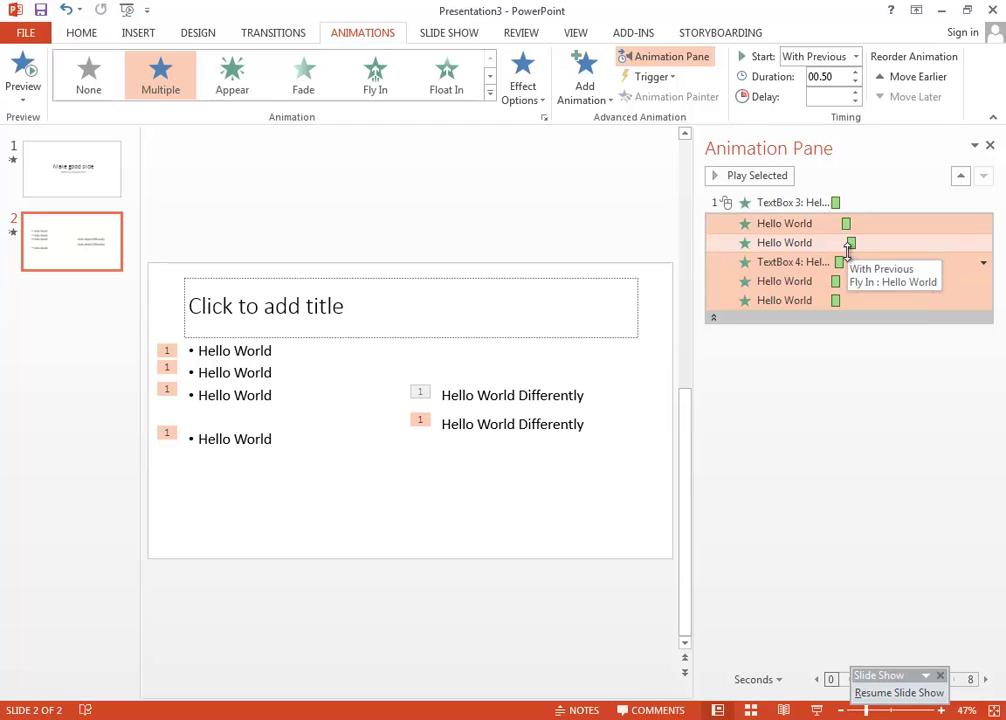
{"action": "left_click_drag", "start_coordinate": [835, 281], "coordinate": [873, 300]}
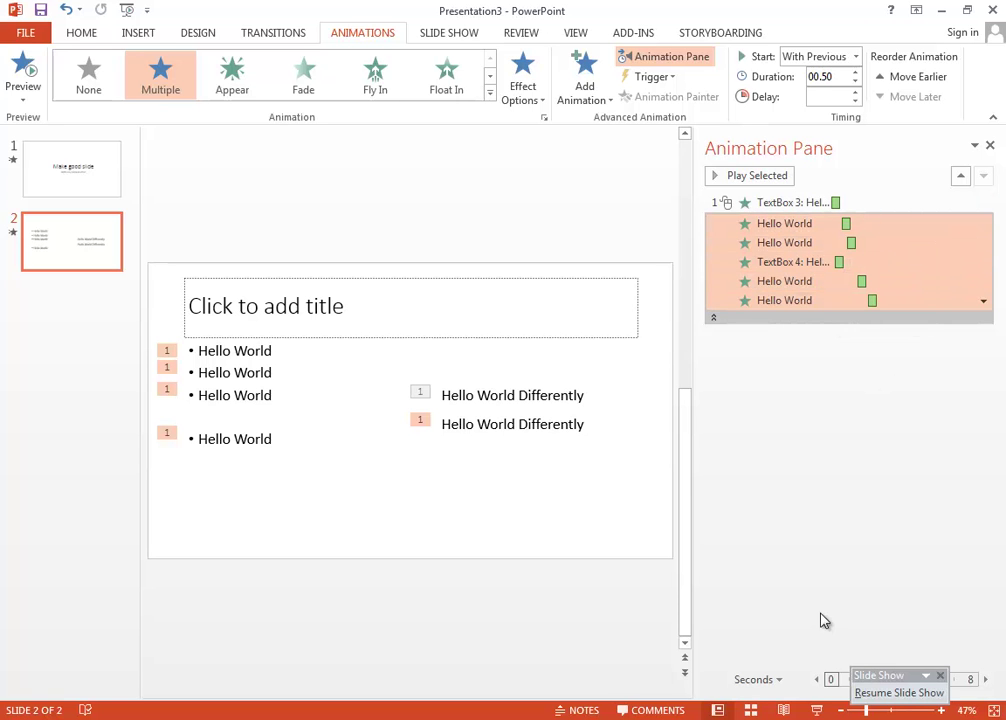
{"action": "left_click", "coordinate": [817, 711]}
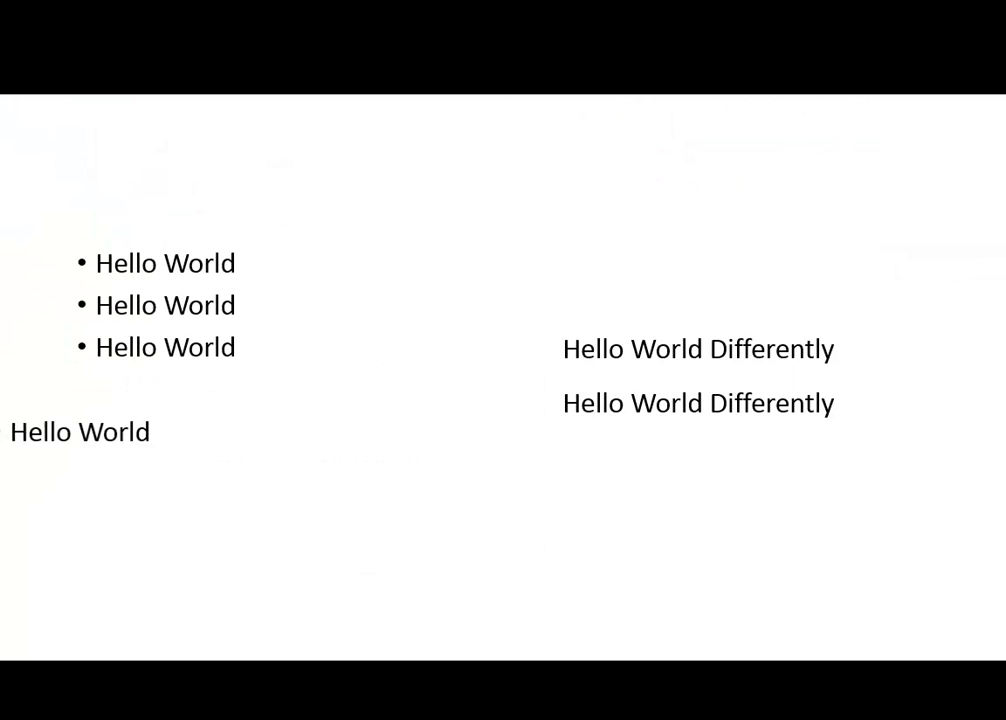
{"action": "key", "text": "Escape"}
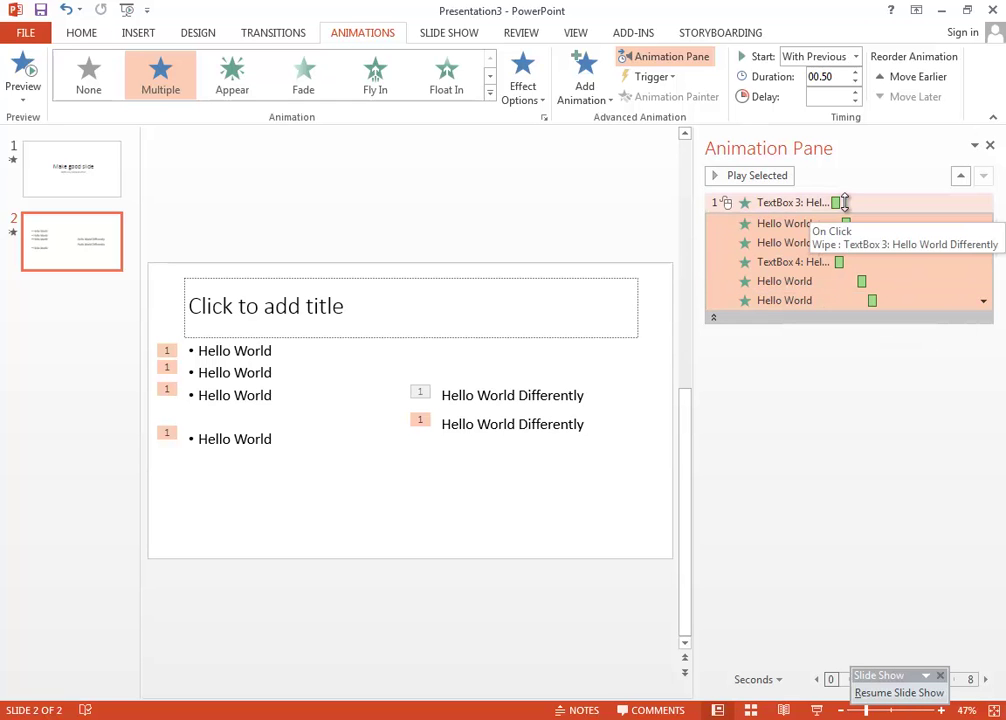
- Lengthen the first bullet's animation to run from 0.6 s to 3.4 s and preview it in the slide show
{"action": "left_click_drag", "start_coordinate": [851, 224], "coordinate": [889, 223]}
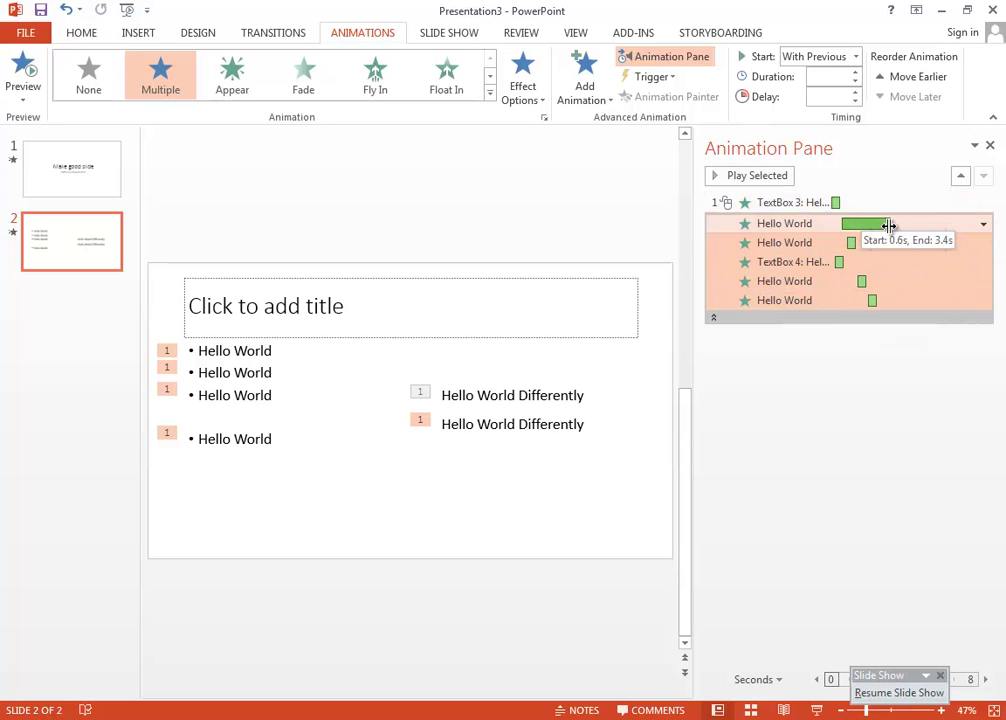
{"action": "left_click", "coordinate": [815, 708]}
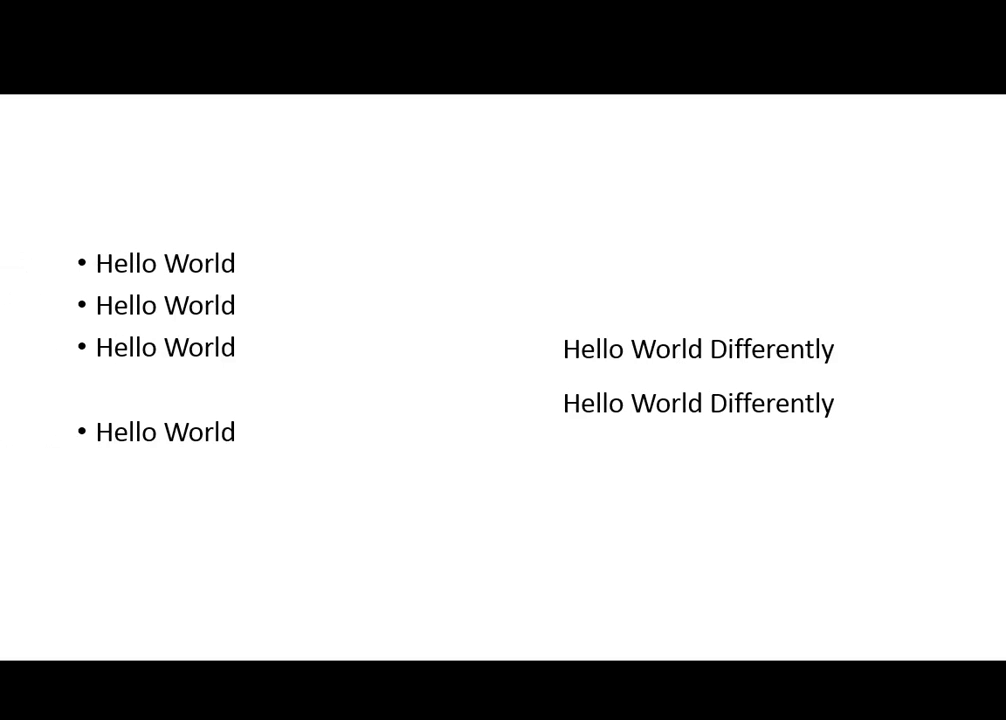
{"action": "key", "text": "alt+Tab"}
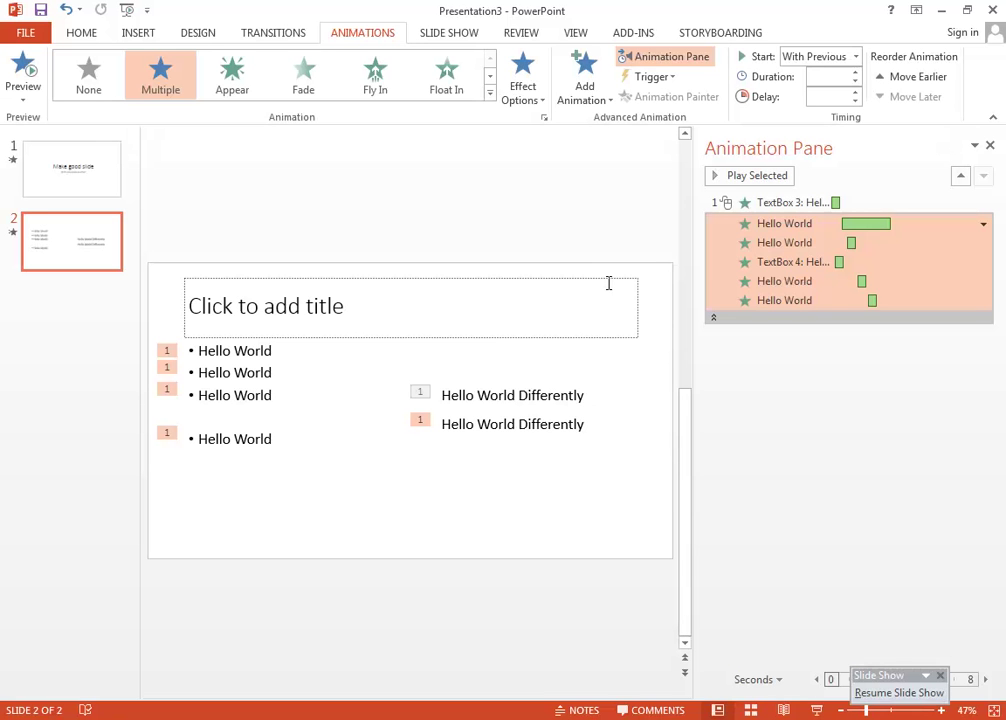
- Open the effect options of the bullet animation group, review their settings, and set the sound to Arrow, playing it once
{"action": "left_click", "coordinate": [985, 225]}
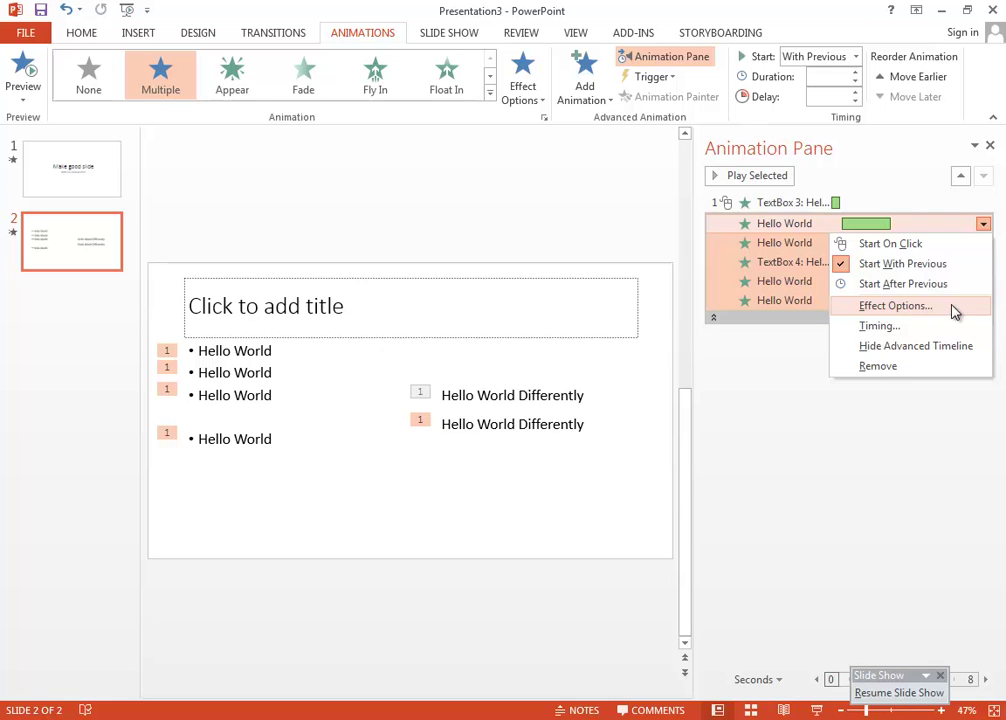
{"action": "left_click", "coordinate": [895, 306]}
{"action": "left_click_drag", "start_coordinate": [496, 230], "coordinate": [457, 230]}
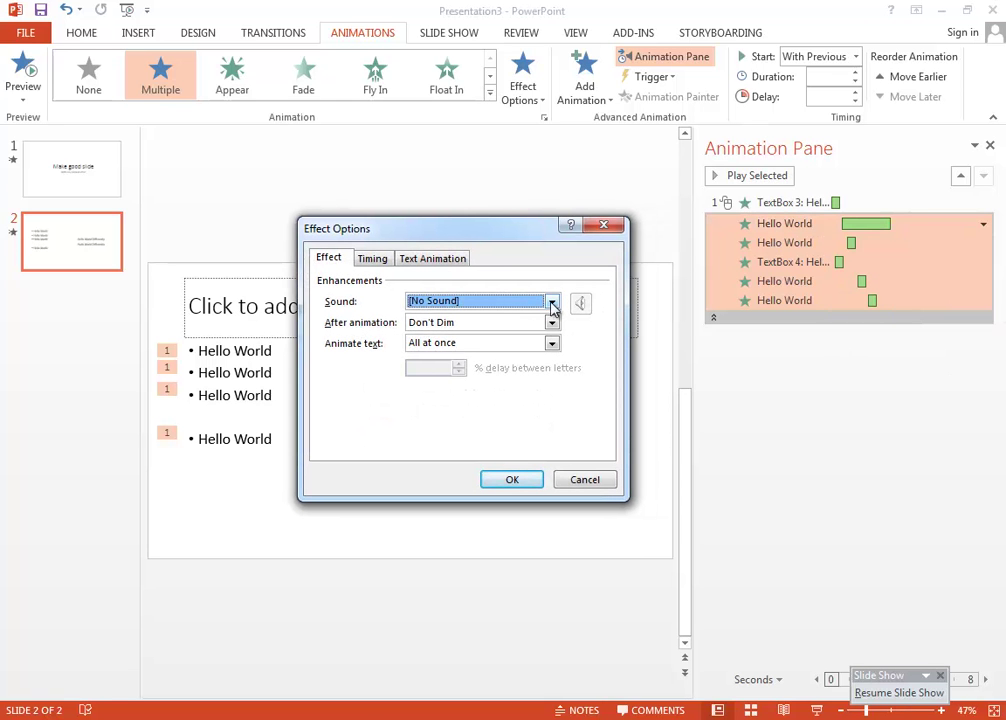
{"action": "left_click", "coordinate": [432, 258]}
{"action": "left_click", "coordinate": [388, 259]}
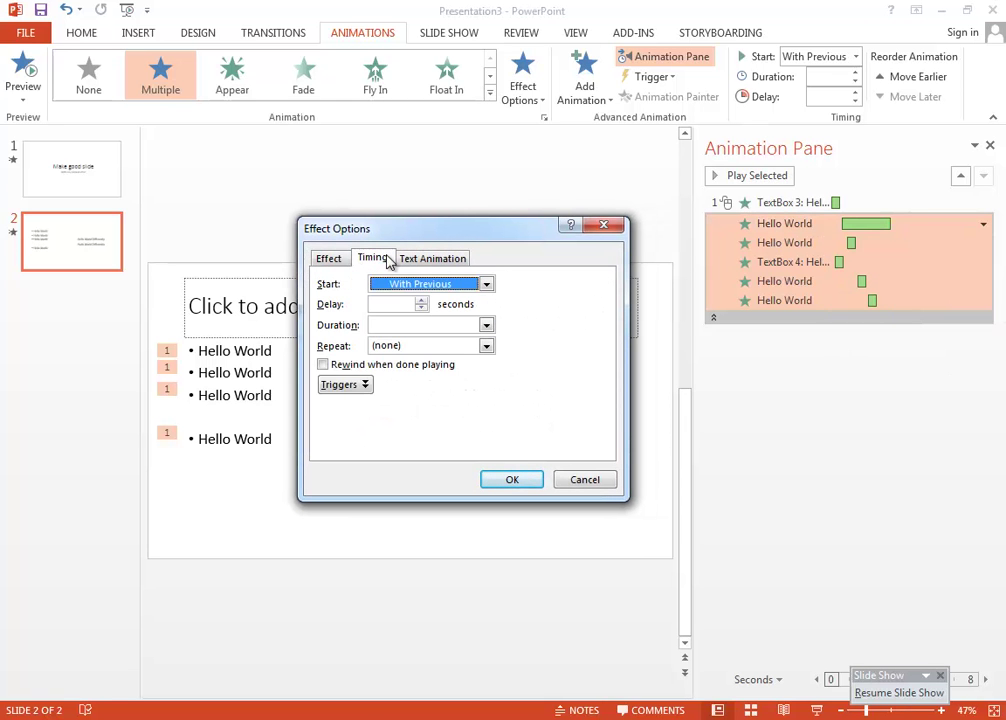
{"action": "left_click", "coordinate": [336, 259]}
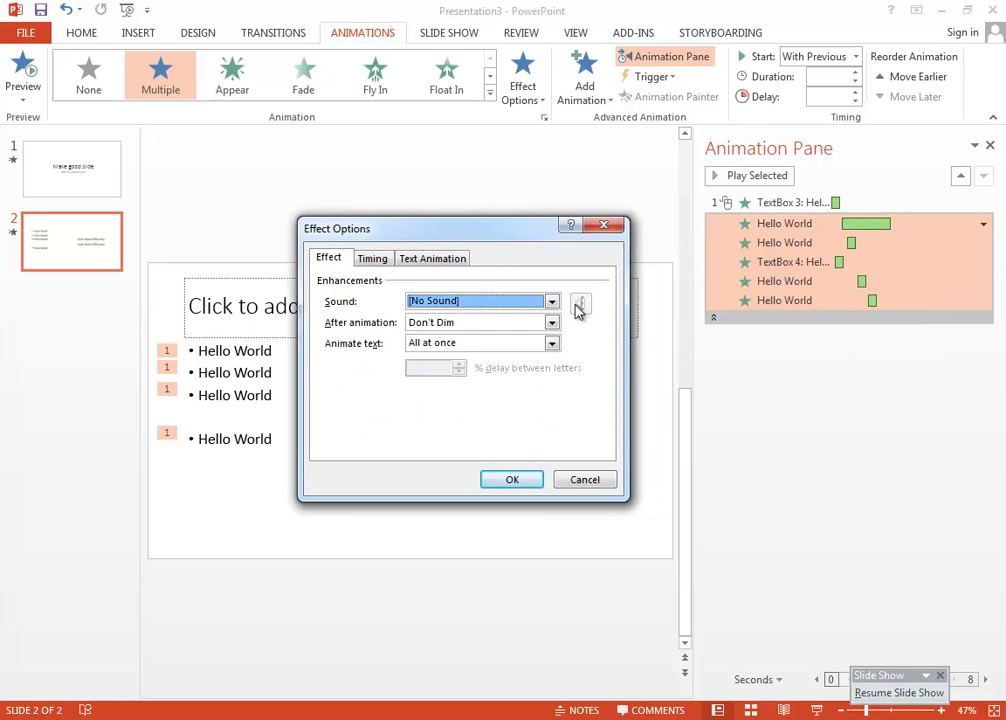
{"action": "left_click", "coordinate": [551, 301]}
{"action": "left_click", "coordinate": [463, 352]}
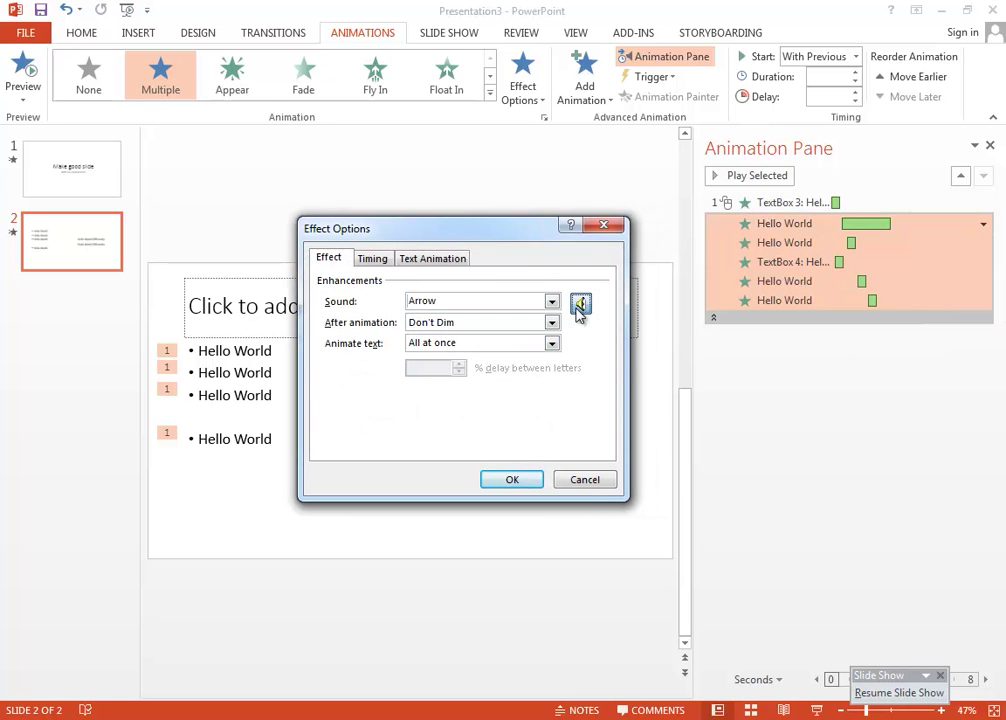
{"action": "left_click", "coordinate": [580, 304]}
- Open the audio file browser for another effect sound, cancel it, and apply the effect options with the Arrow sound
{"action": "left_click_drag", "start_coordinate": [507, 243], "coordinate": [490, 223]}
{"action": "left_click", "coordinate": [535, 284]}
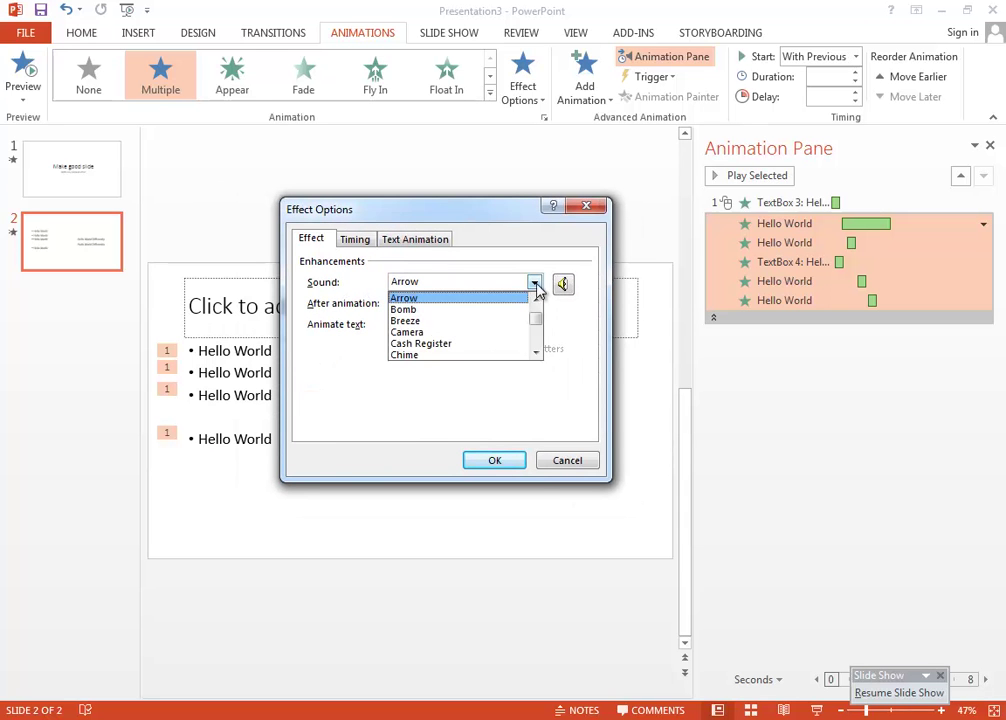
{"action": "left_click_drag", "start_coordinate": [537, 300], "coordinate": [540, 346]}
{"action": "left_click", "coordinate": [489, 355]}
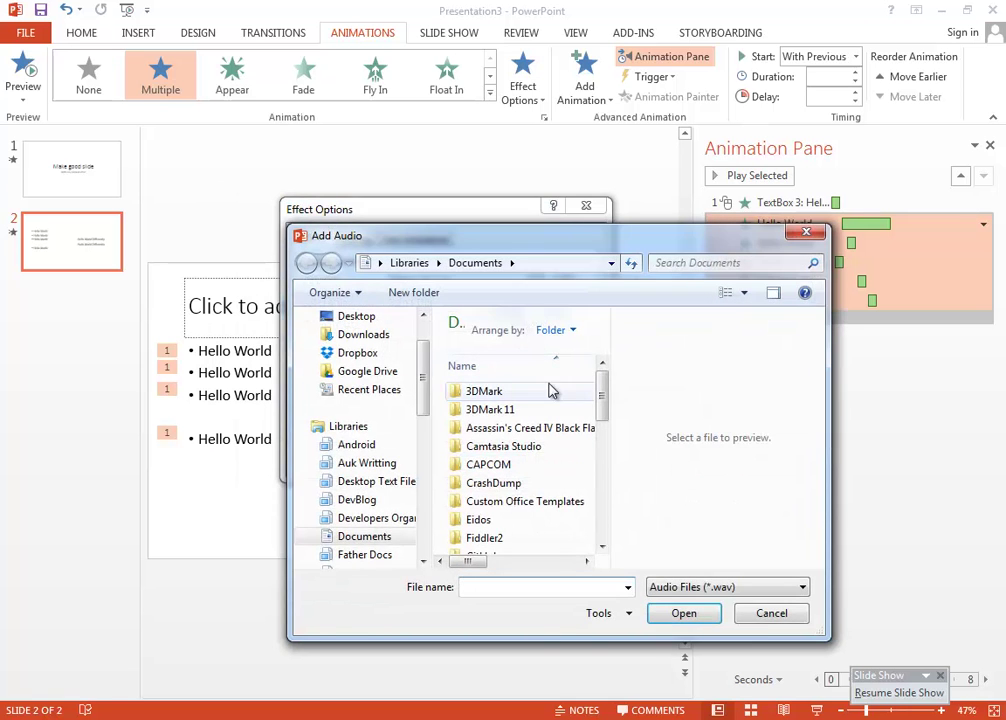
{"action": "left_click", "coordinate": [765, 609]}
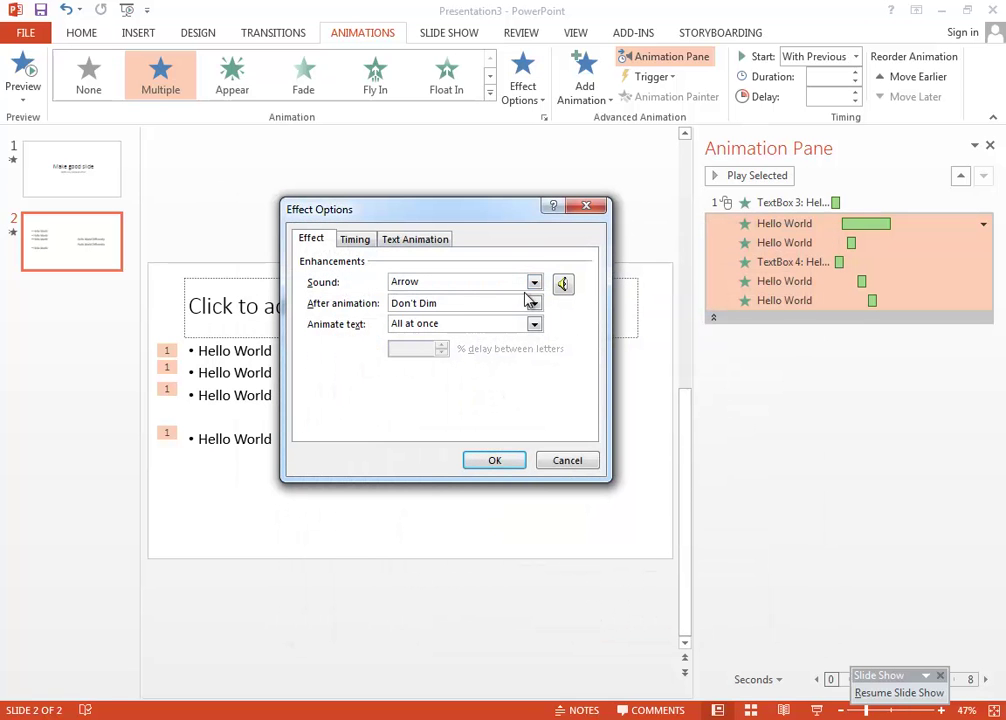
{"action": "left_click", "coordinate": [472, 460]}
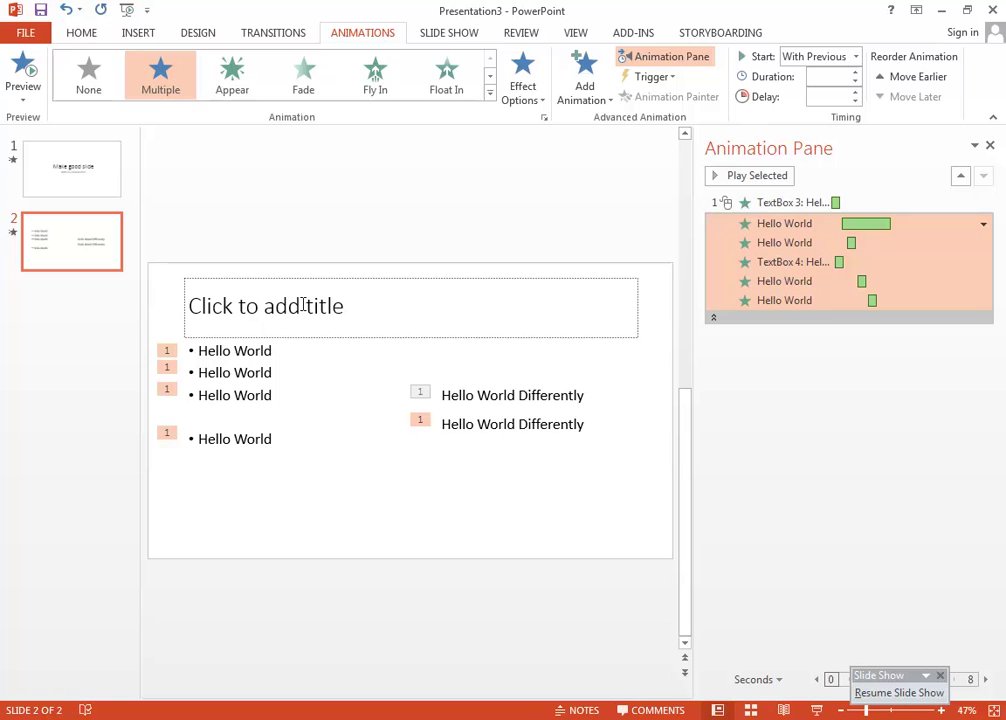
{"action": "left_click", "coordinate": [303, 488]}
{"action": "left_click", "coordinate": [196, 351]}
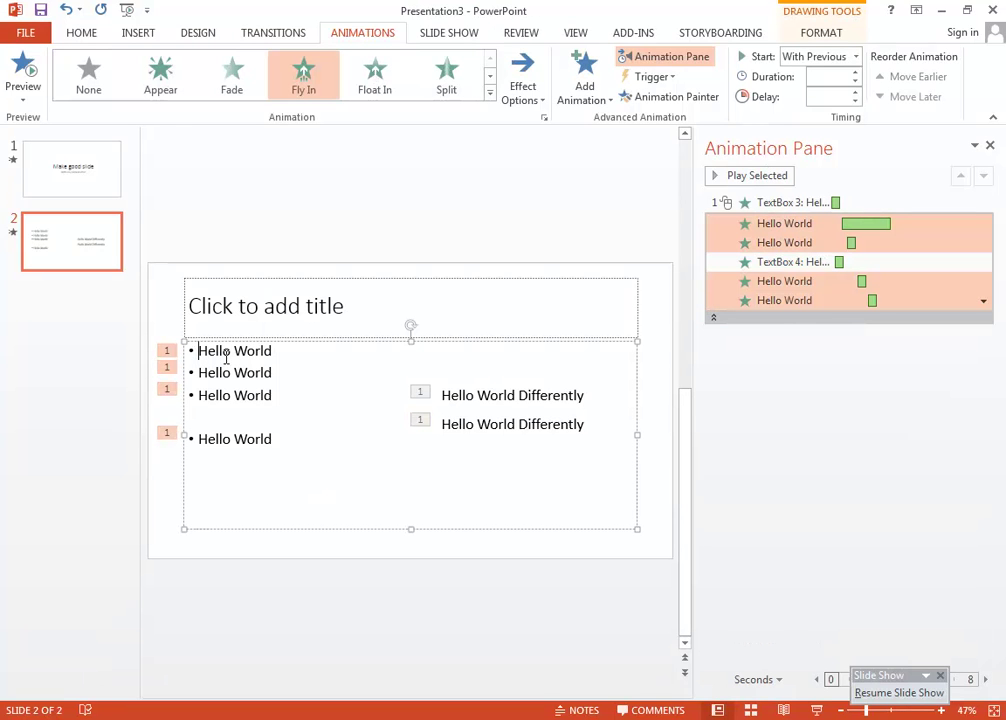
{"action": "left_click", "coordinate": [150, 34]}
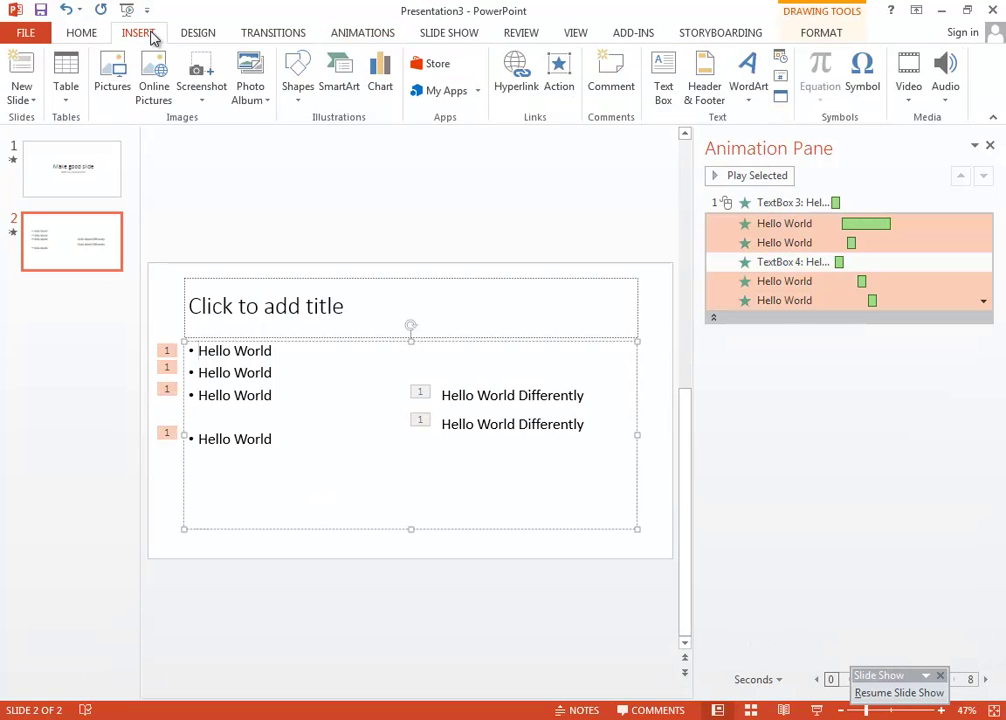
{"action": "left_click", "coordinate": [805, 33]}
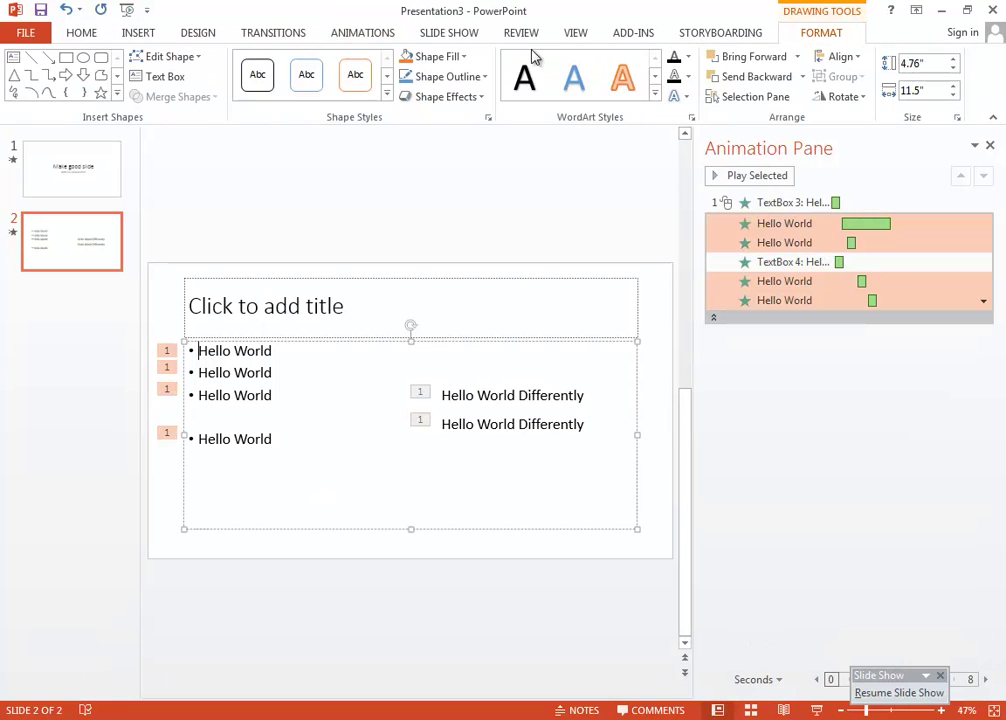
- Try the Wheel and Wipe animations on the upper "Hello World Differently" text box and settle on Fade
{"action": "left_click", "coordinate": [480, 393]}
{"action": "mouse_move", "coordinate": [468, 384]}
{"action": "left_mouse_down"}
{"action": "mouse_move", "coordinate": [460, 381]}
{"action": "mouse_move", "coordinate": [478, 361]}
{"action": "mouse_move", "coordinate": [463, 381]}
{"action": "left_mouse_up"}
{"action": "left_click", "coordinate": [352, 40]}
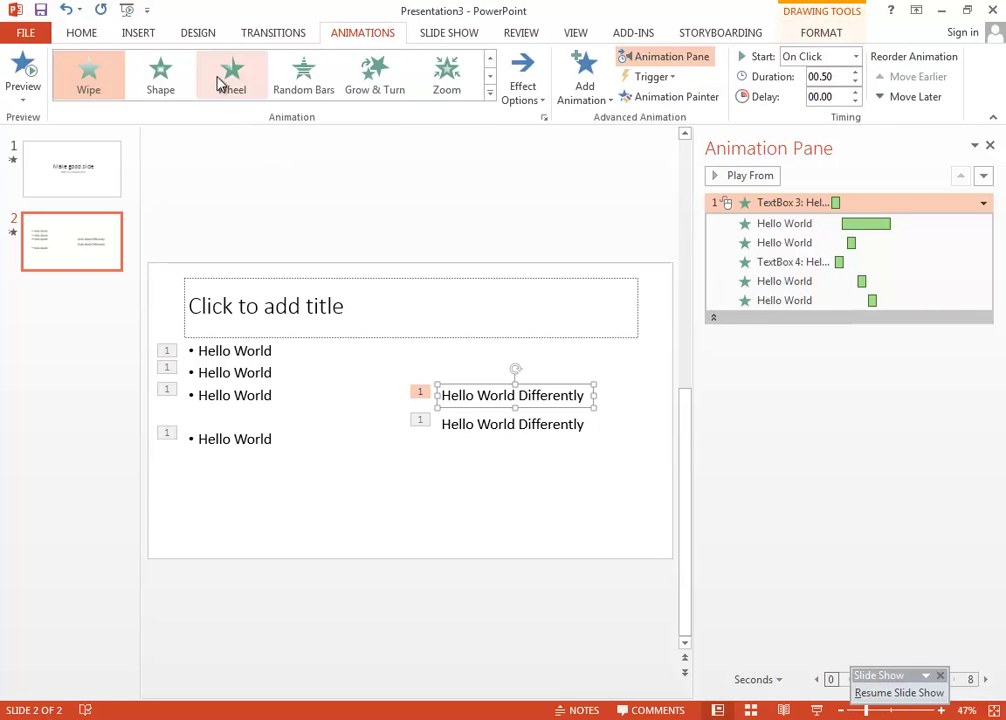
{"action": "left_click", "coordinate": [226, 100]}
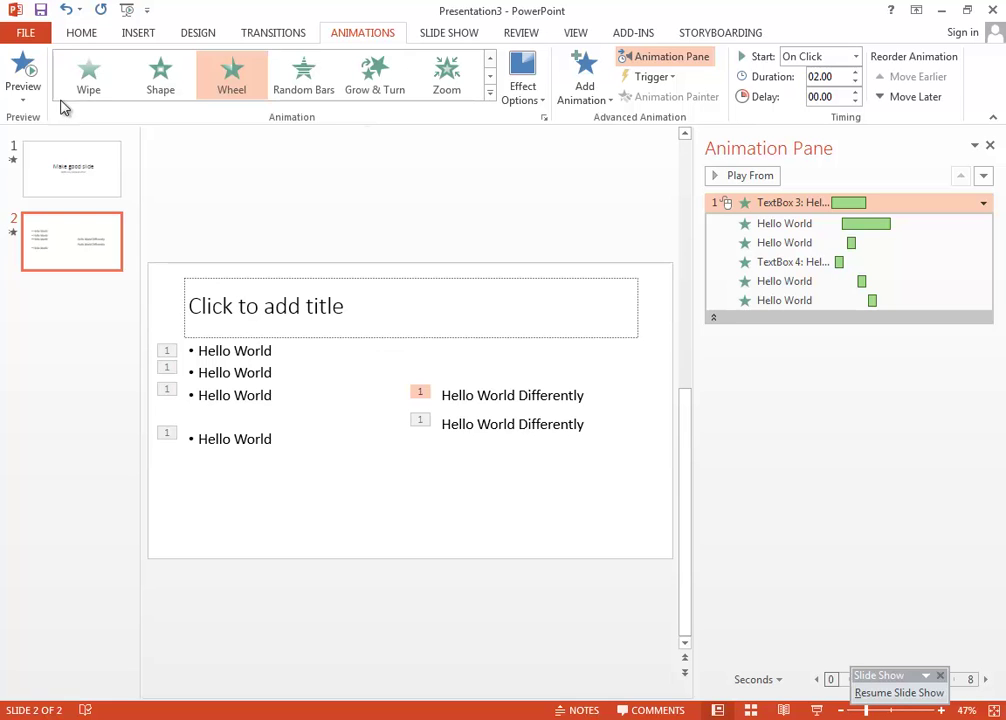
{"action": "left_click", "coordinate": [100, 92]}
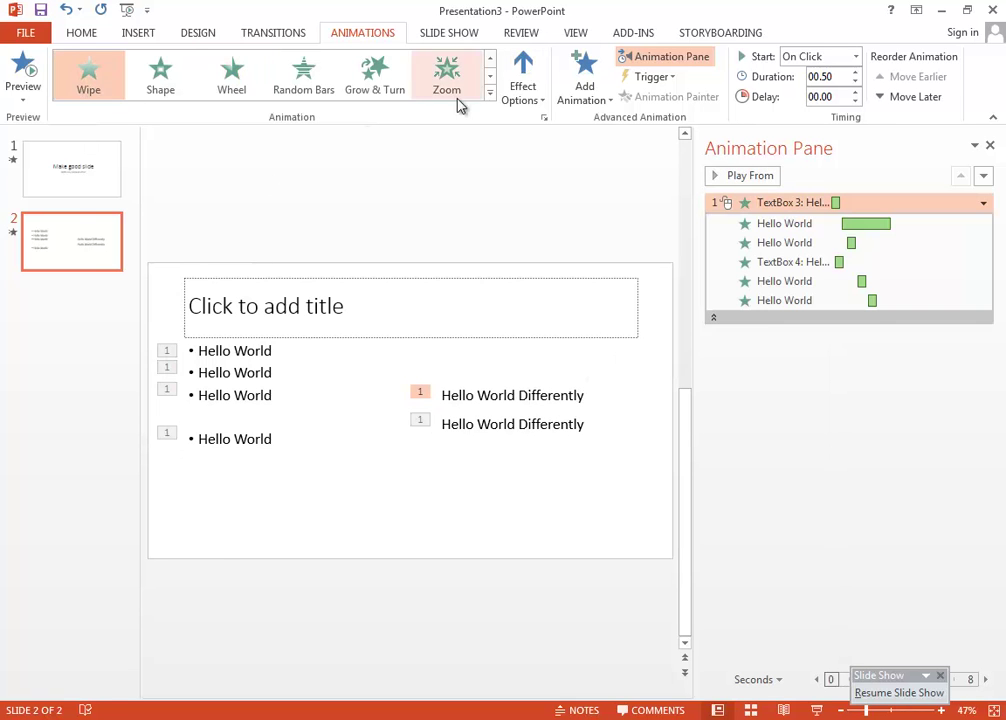
{"action": "left_click", "coordinate": [489, 93]}
{"action": "left_click", "coordinate": [161, 172]}
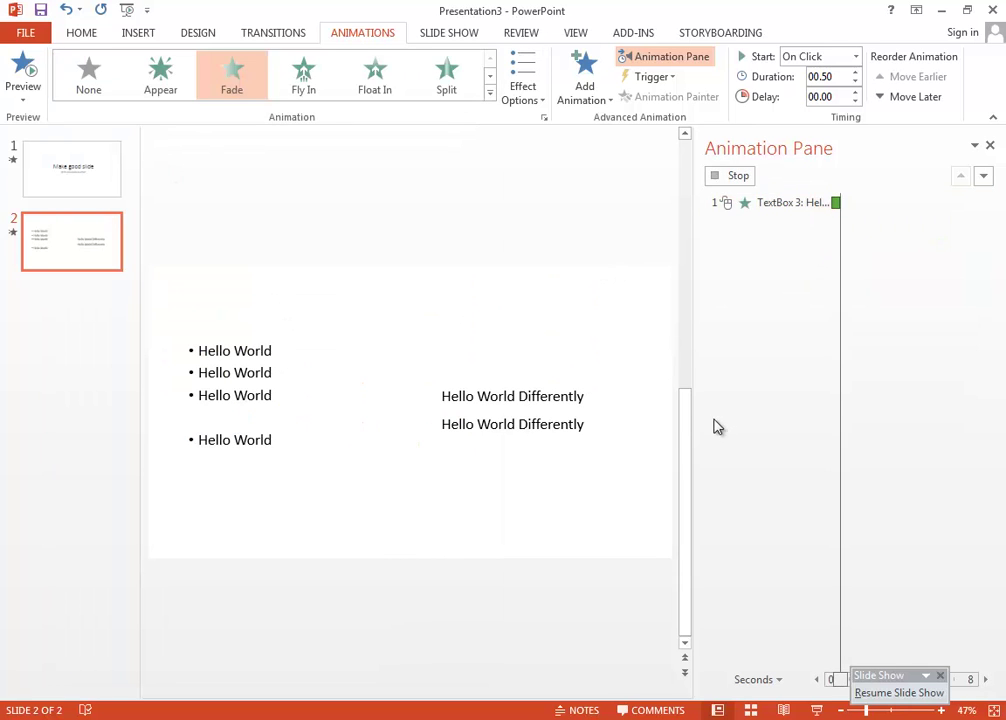
- Try the Fade exit effect on the upper "Hello World Differently" text box and restore its Fade entrance effect
{"action": "left_click", "coordinate": [537, 98]}
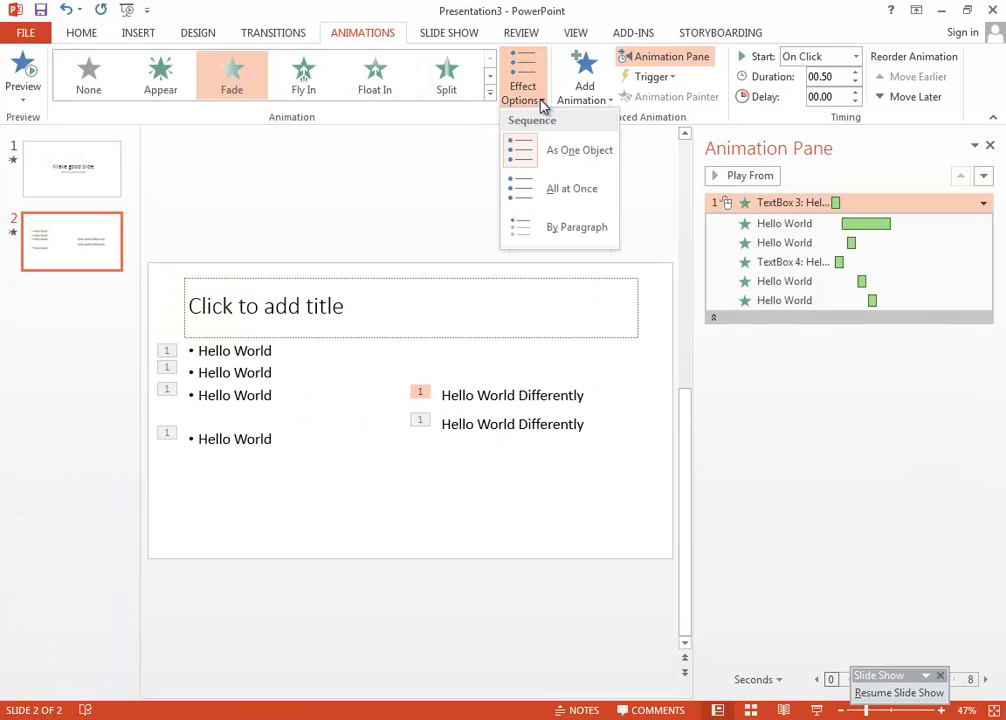
{"action": "left_click", "coordinate": [537, 100]}
{"action": "left_click", "coordinate": [489, 93]}
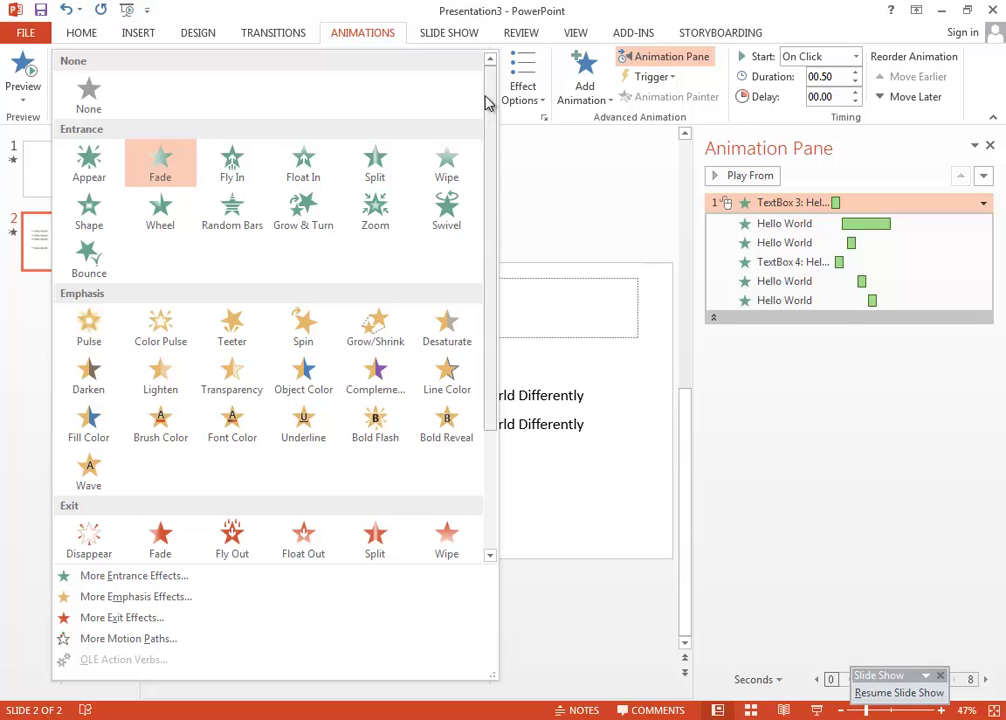
{"action": "left_click", "coordinate": [162, 545]}
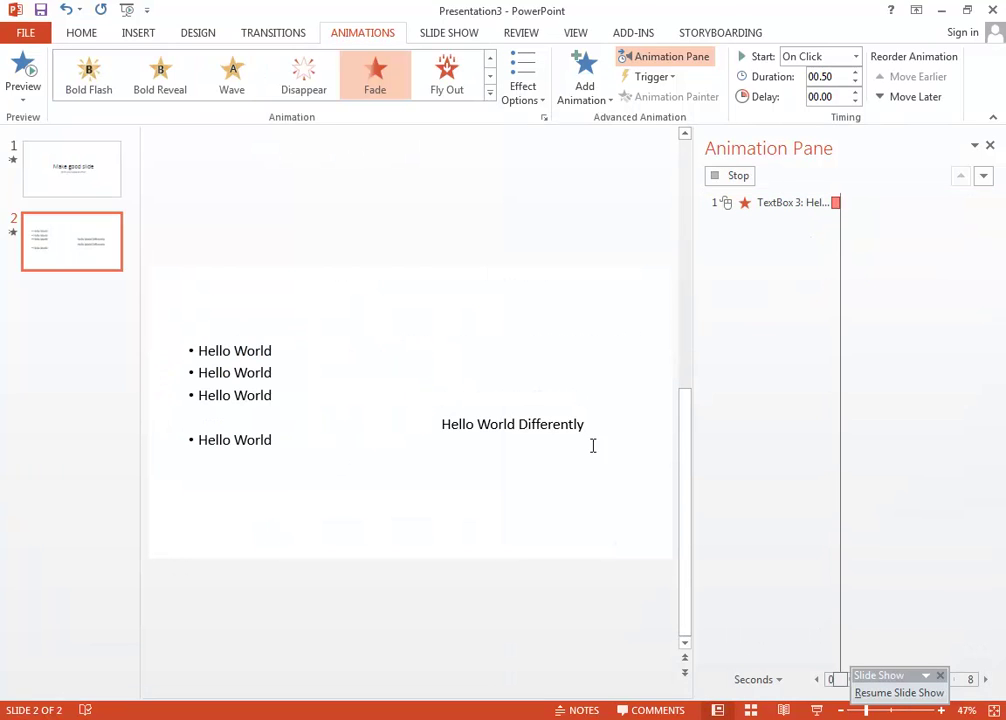
{"action": "left_click", "coordinate": [490, 93]}
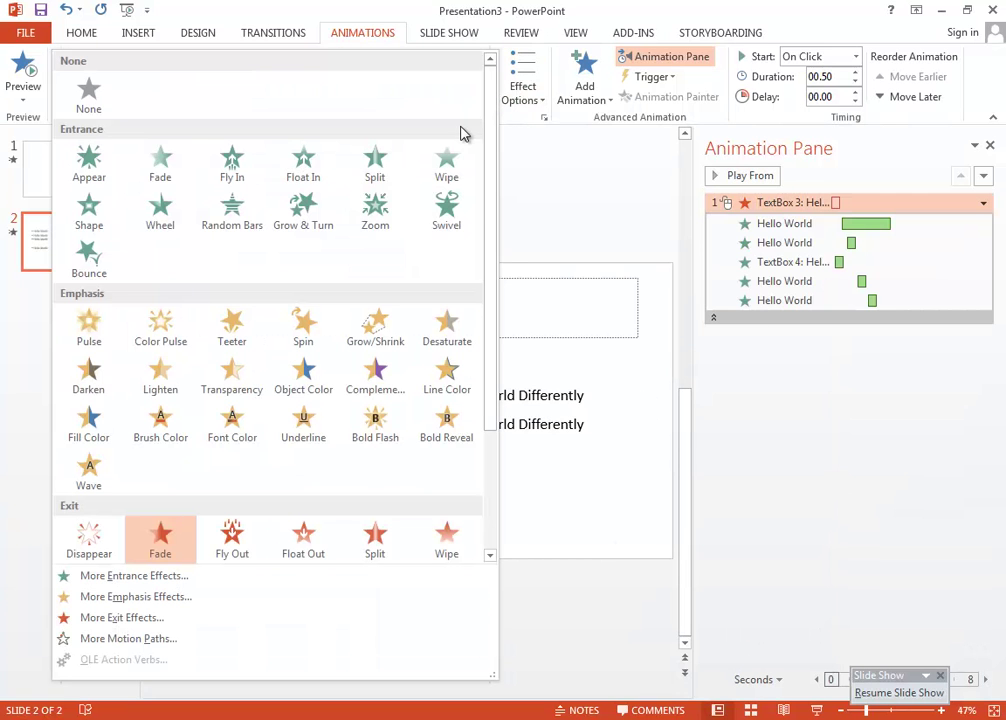
{"action": "left_click", "coordinate": [166, 180]}
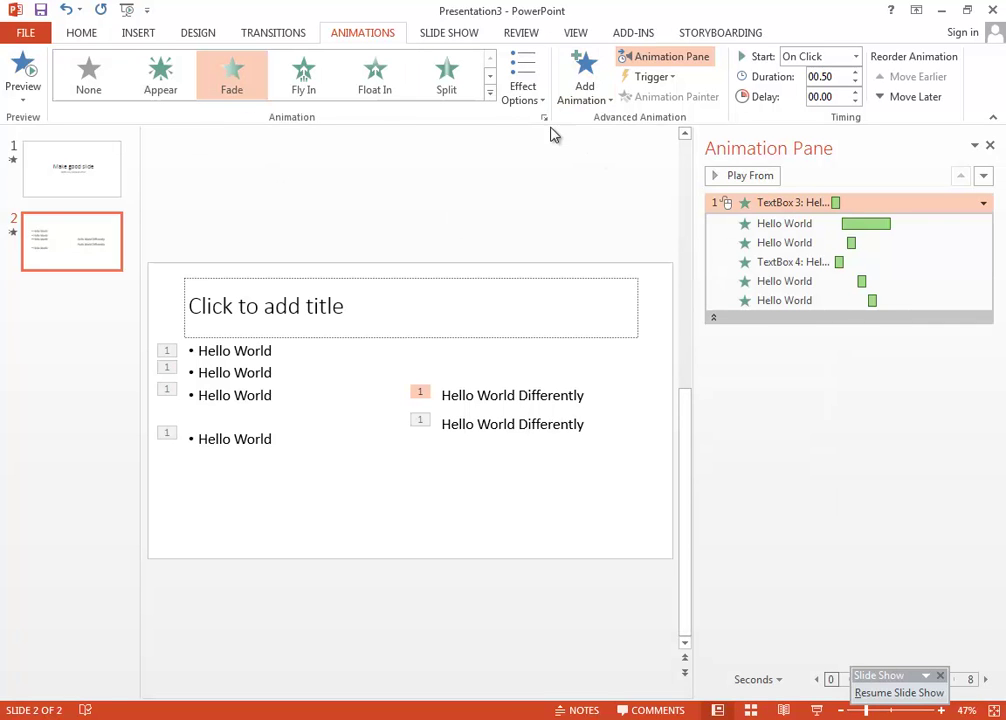
- Add a Font Color emphasis animation to the upper "Hello World Differently" text box and set its color to red
{"action": "left_click", "coordinate": [575, 101]}
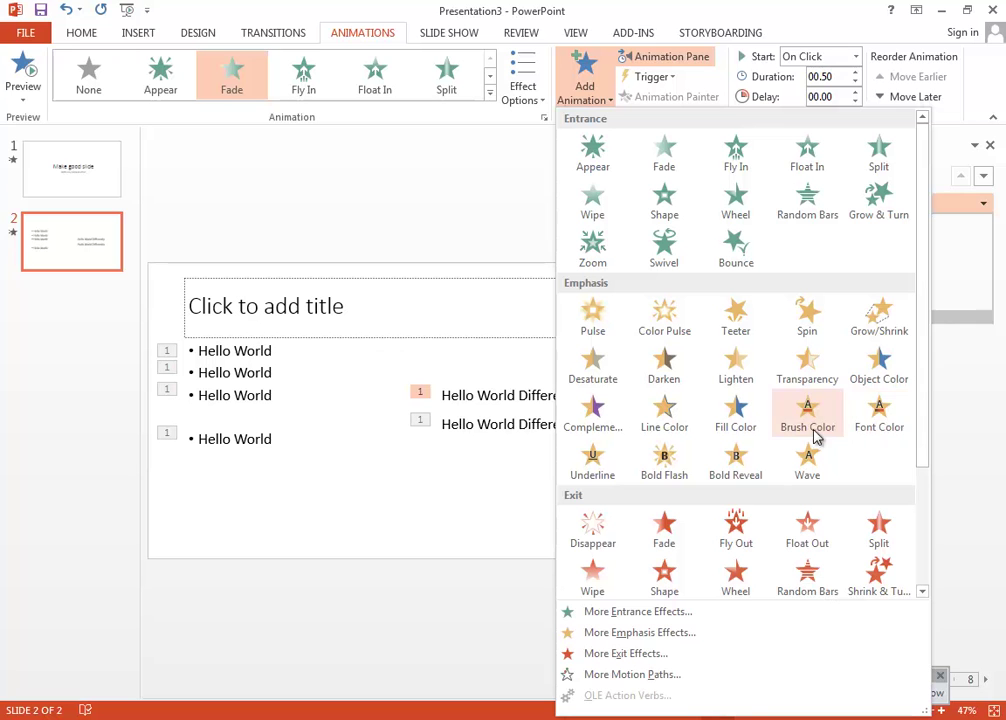
{"action": "left_click", "coordinate": [885, 433]}
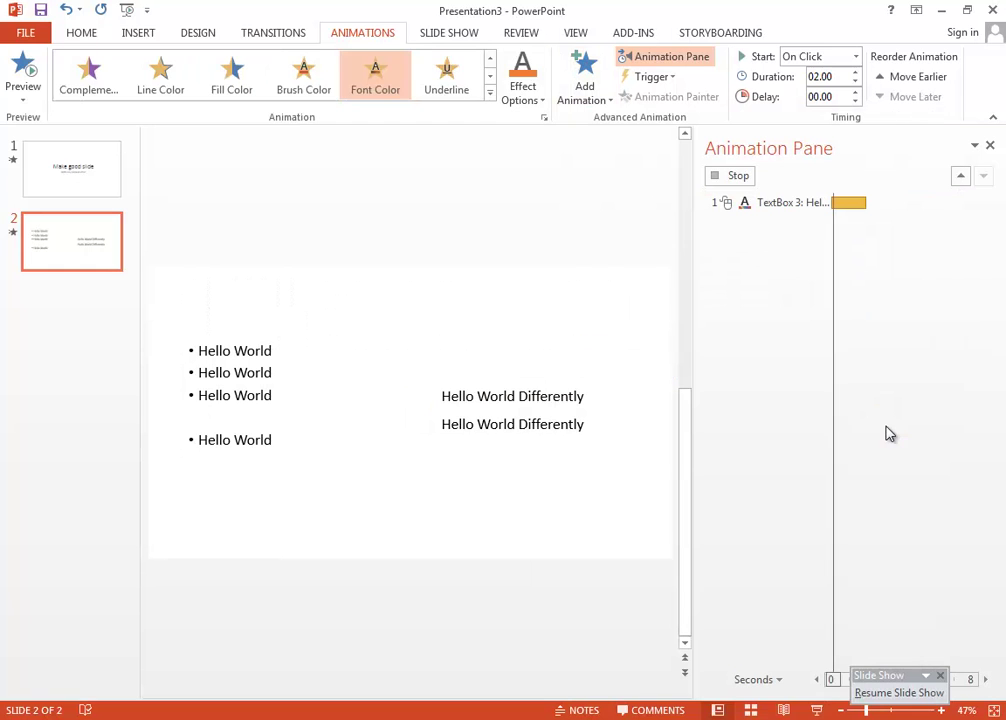
{"action": "left_click", "coordinate": [525, 100]}
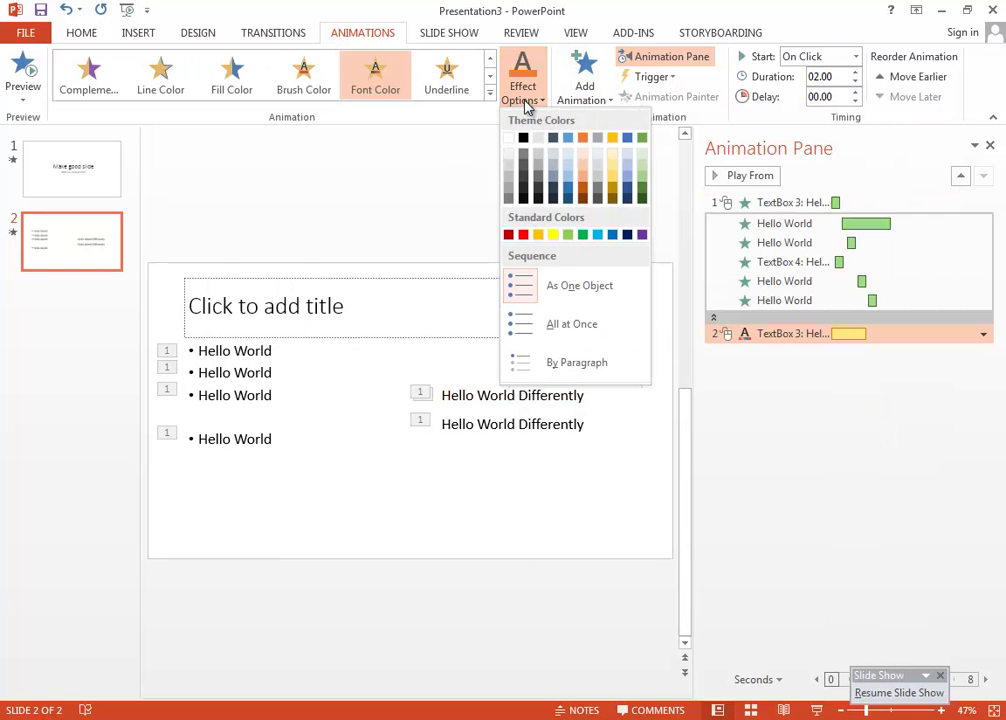
{"action": "left_click", "coordinate": [523, 235]}
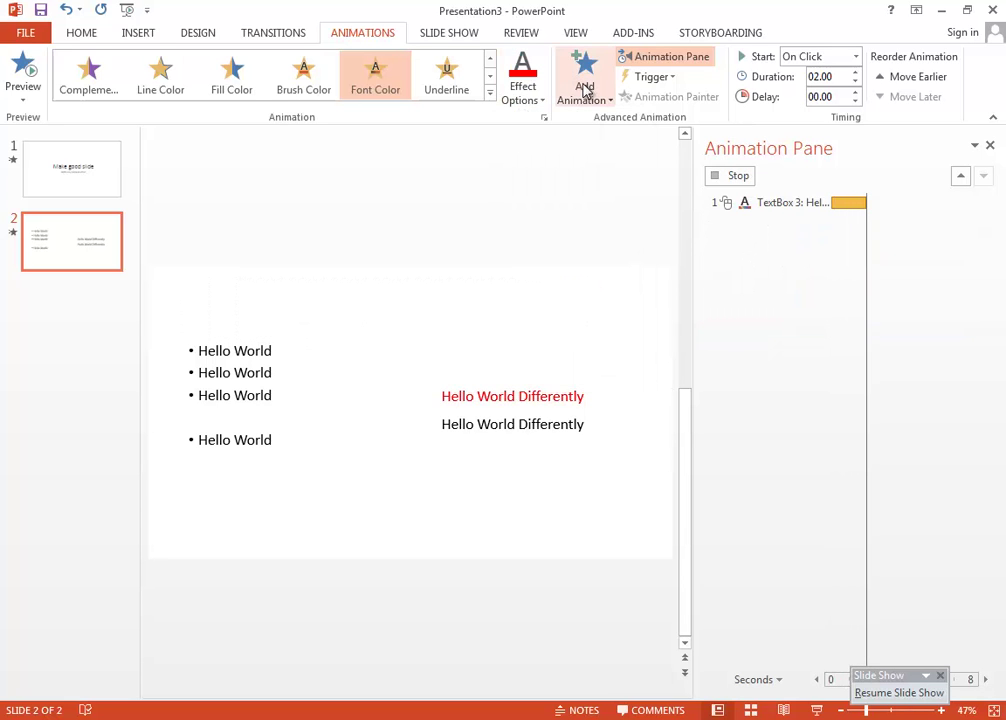
- Move the upper "Hello World Differently" text box higher on the slide, widening the gap to the lower one
{"action": "left_click", "coordinate": [493, 397]}
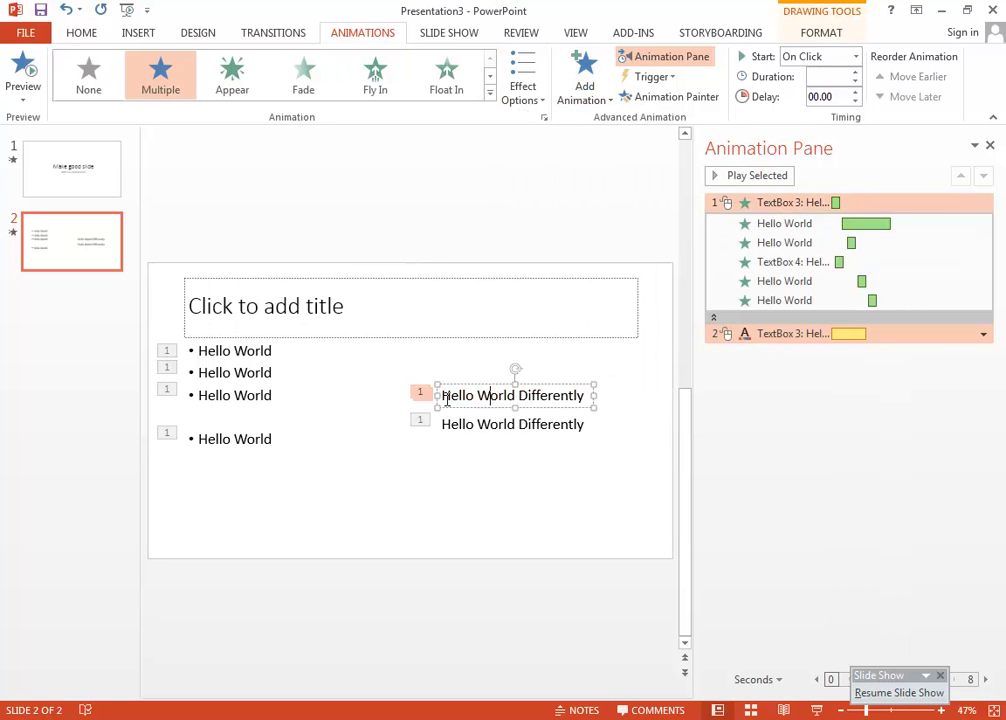
{"action": "key", "text": "ctrl+z"}
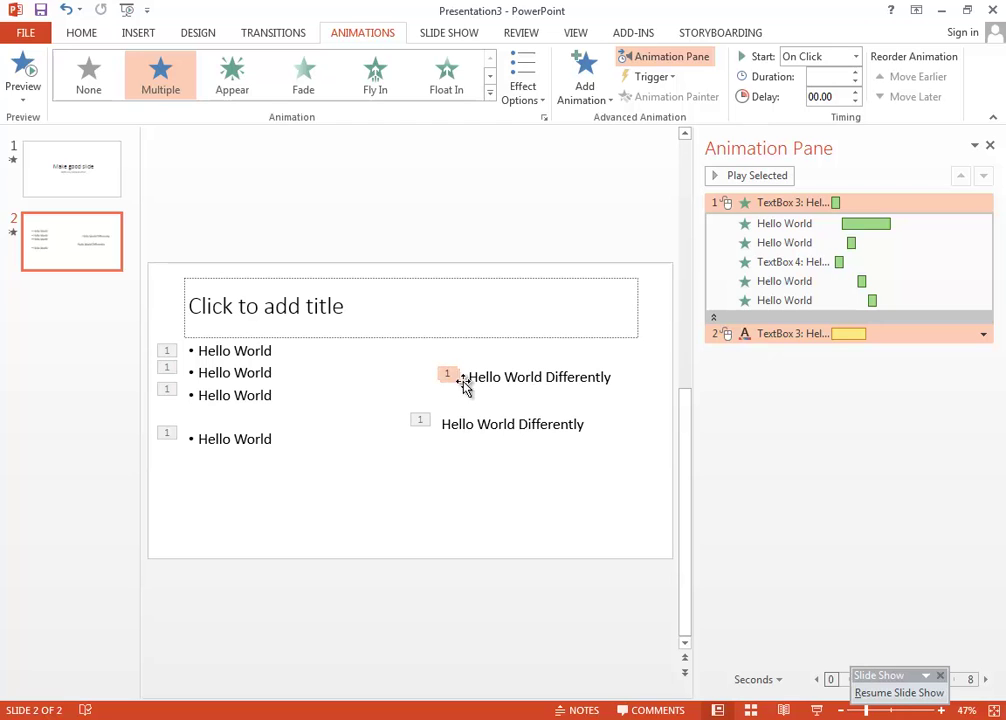
{"action": "left_click", "coordinate": [492, 379]}
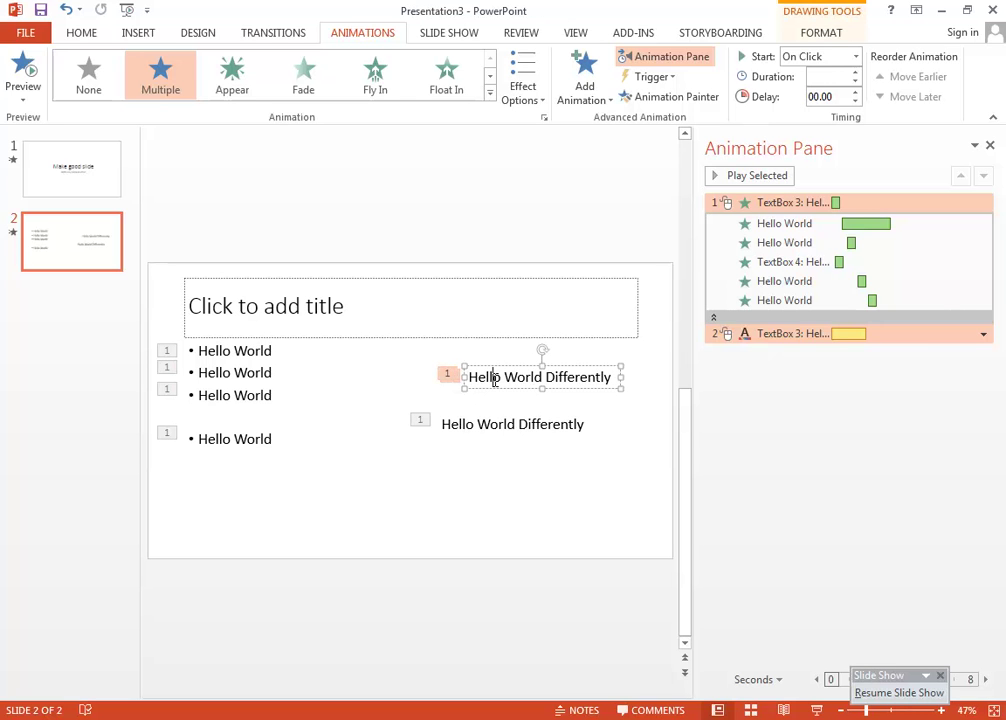
- Shorten the upper text box's Font Color animation to 0.7 s with a 0.5 s delay
{"action": "left_click", "coordinate": [985, 338]}
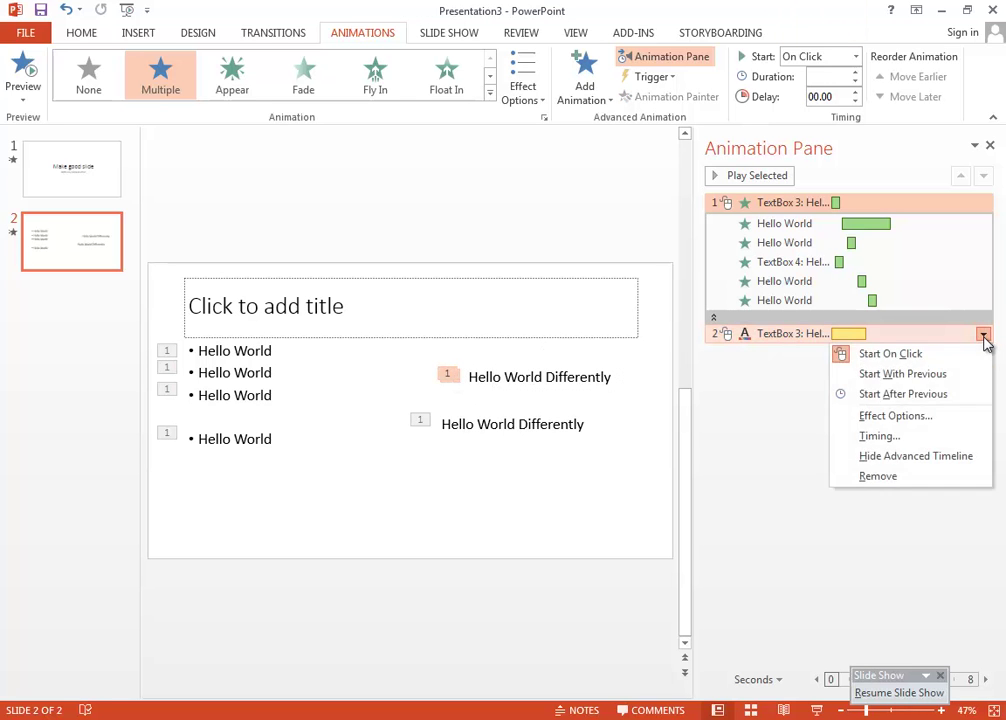
{"action": "left_click", "coordinate": [894, 341]}
{"action": "left_click_drag", "start_coordinate": [866, 339], "coordinate": [844, 332]}
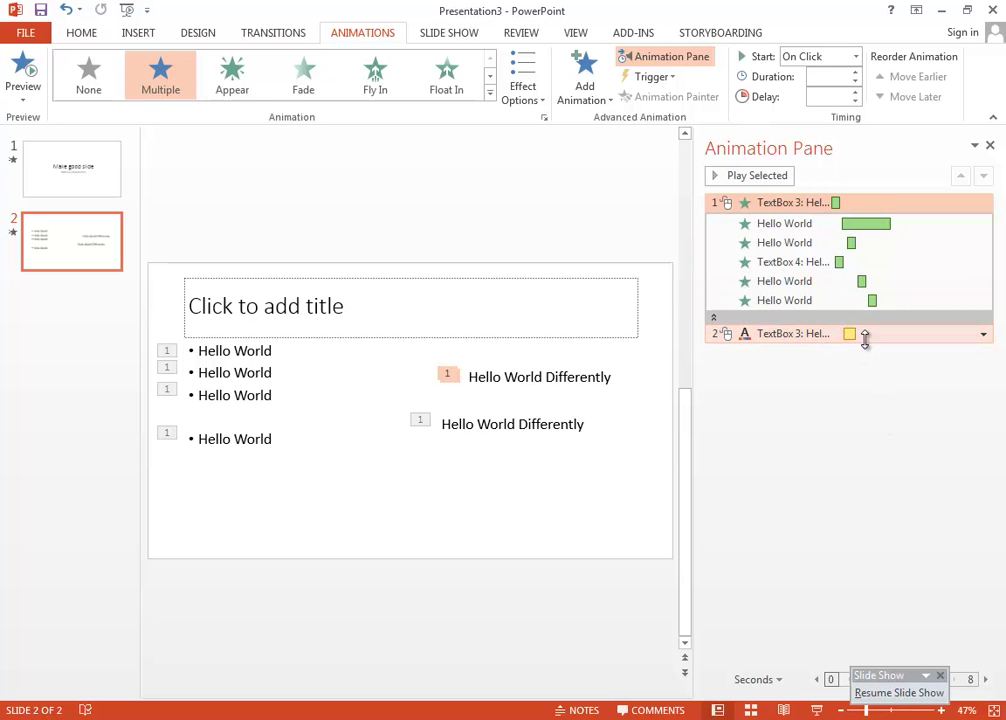
{"action": "mouse_move", "coordinate": [848, 334]}
{"action": "left_mouse_down"}
{"action": "mouse_move", "coordinate": [836, 337]}
{"action": "mouse_move", "coordinate": [849, 337]}
{"action": "left_mouse_up"}
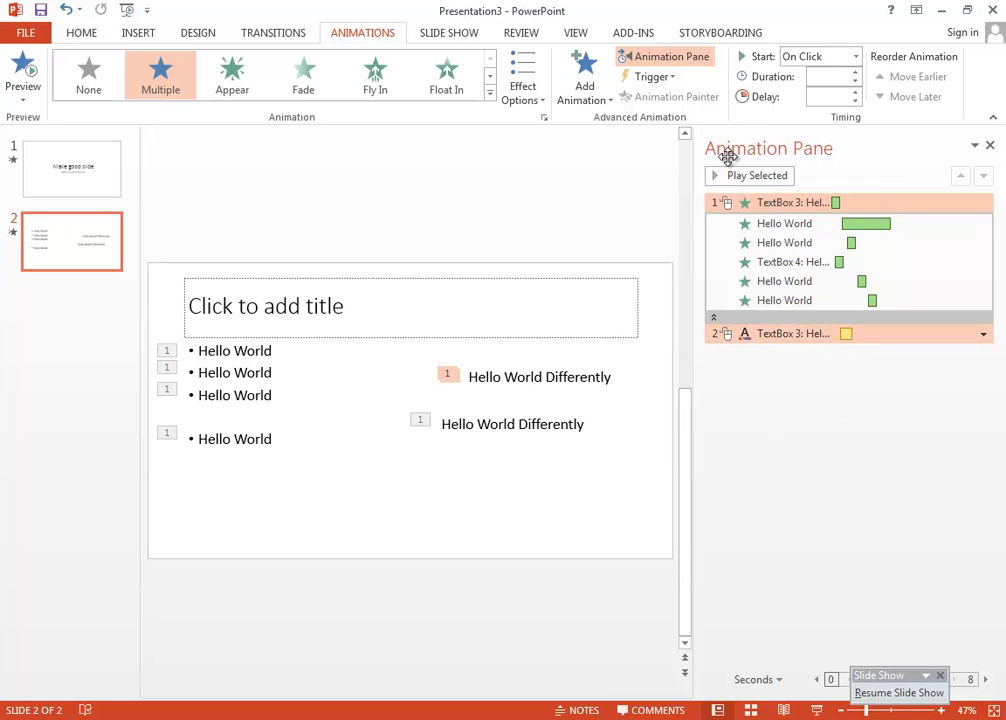
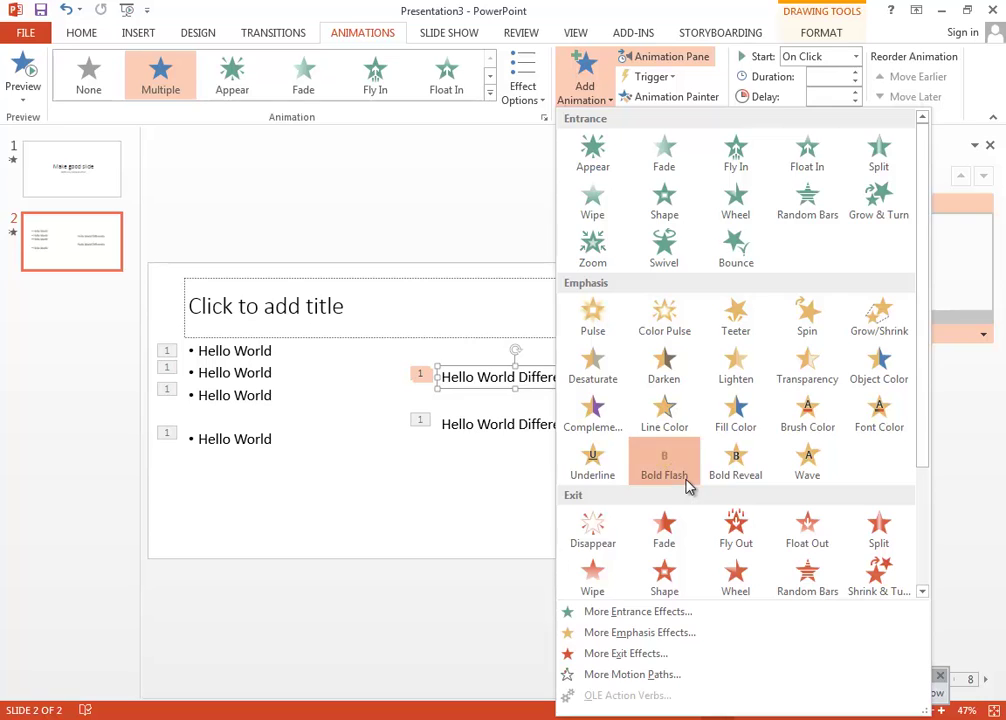
- Add a Bold Flash animation running from 0.5 s to 4.6 s to the upper text box and preview it in the slide show
{"action": "left_click", "coordinate": [688, 485]}
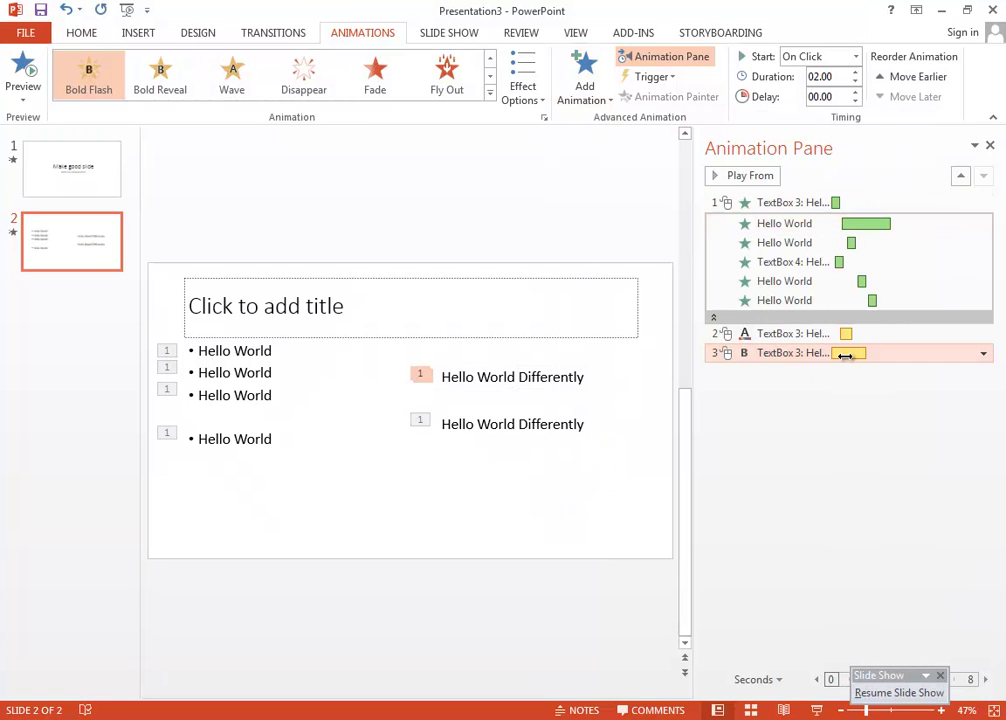
{"action": "left_click_drag", "start_coordinate": [847, 353], "coordinate": [876, 352]}
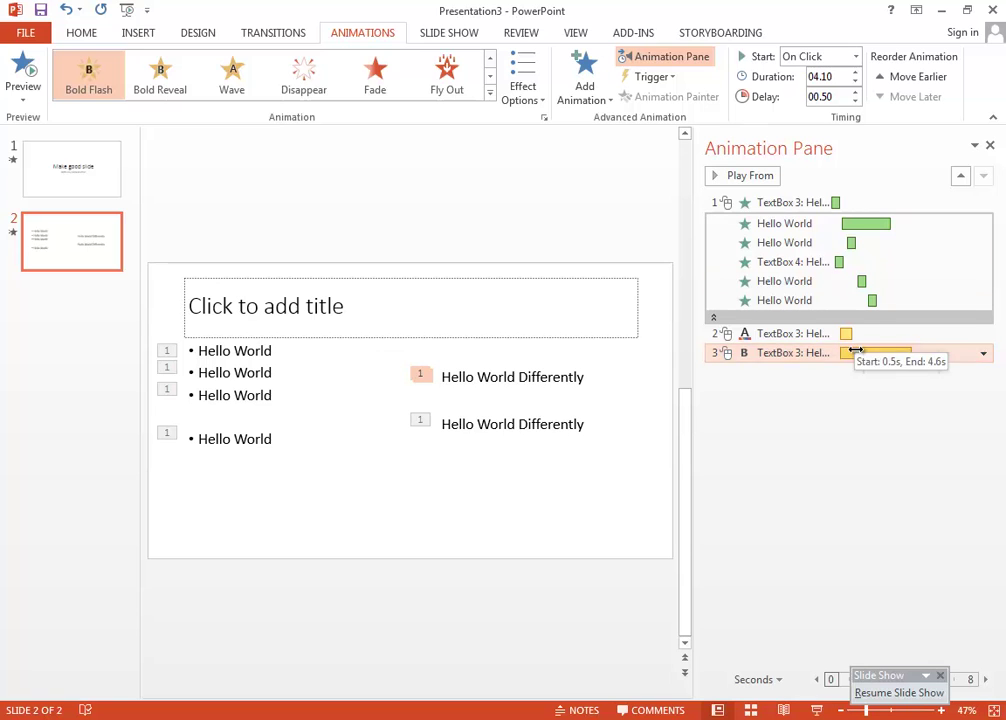
{"action": "left_click", "coordinate": [819, 709]}
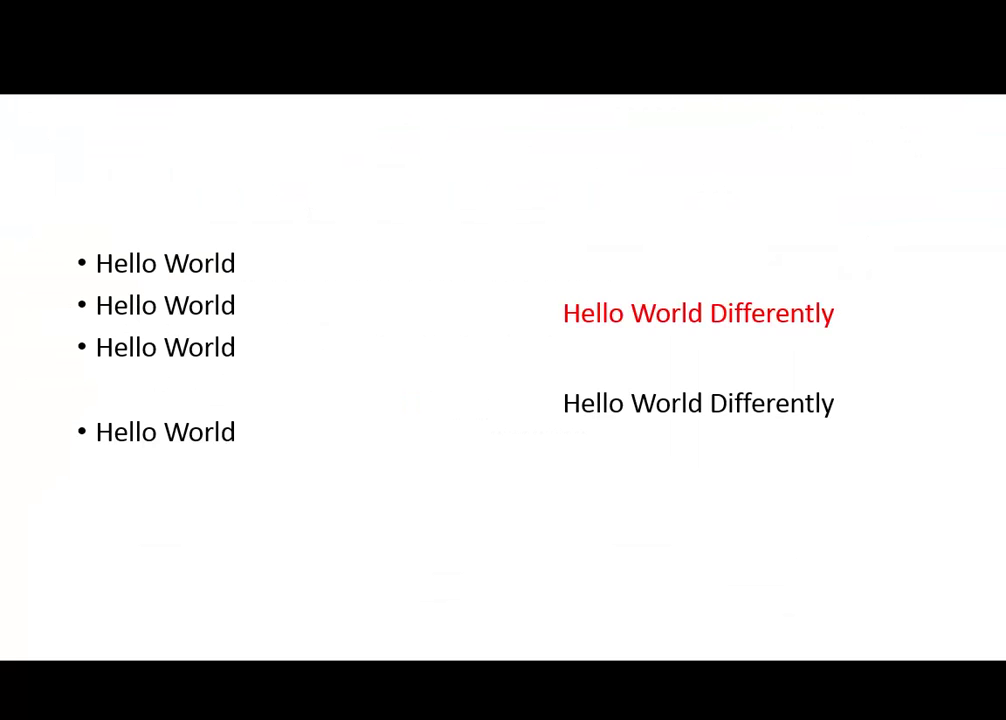
{"action": "key", "text": "Escape"}
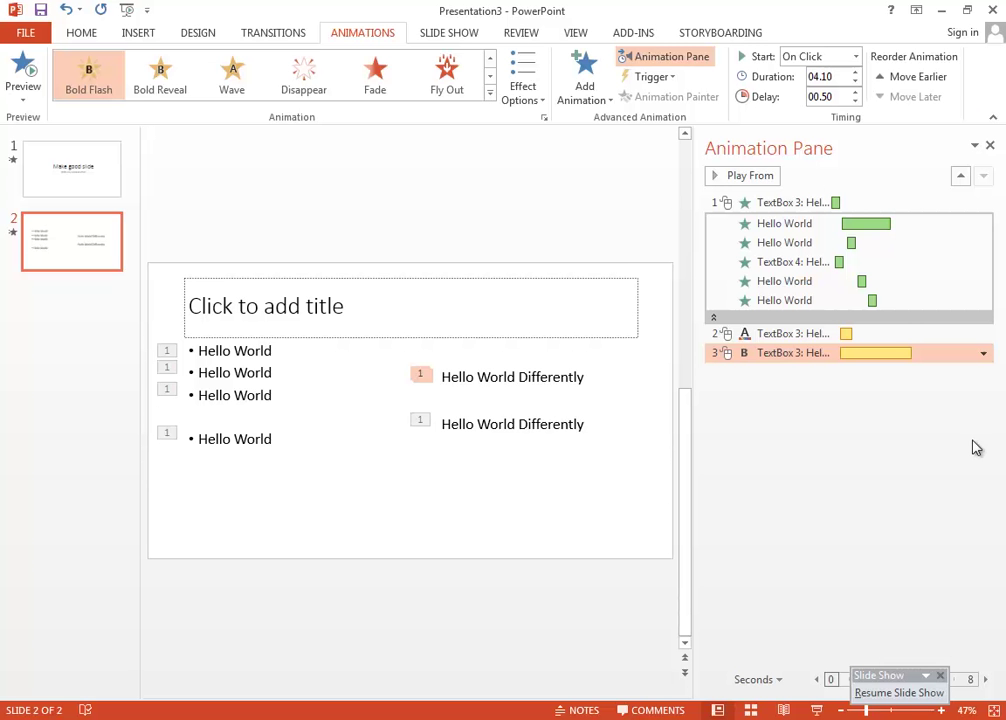
- Set the upper text box's Bold Flash and Font Color animations to start with previous
{"action": "left_click", "coordinate": [983, 353]}
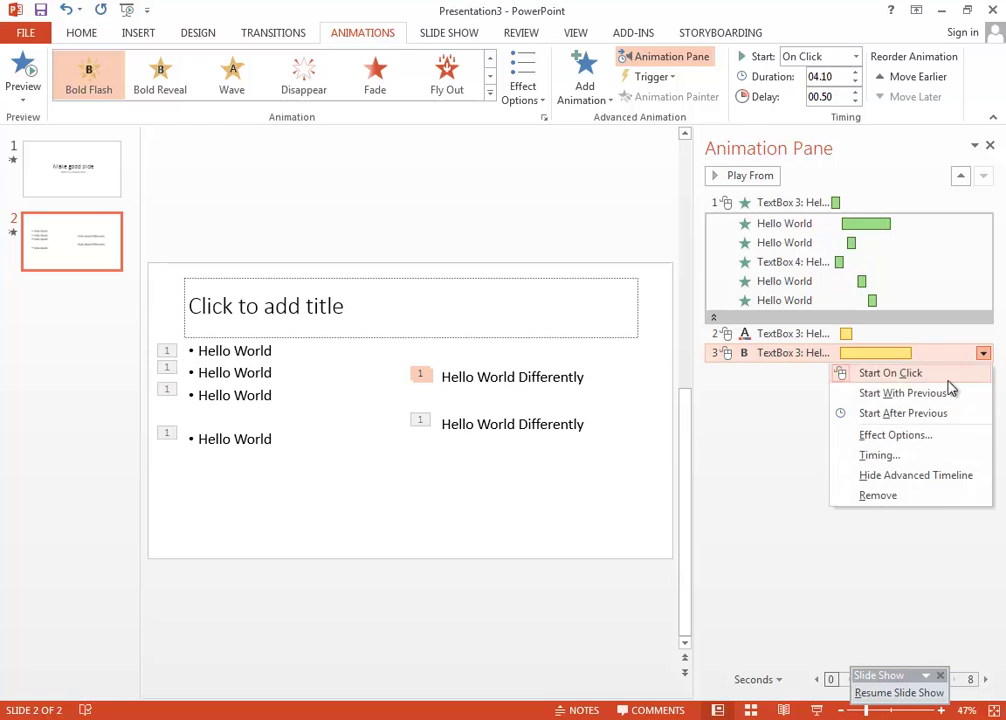
{"action": "left_click", "coordinate": [936, 397]}
{"action": "left_click", "coordinate": [981, 333]}
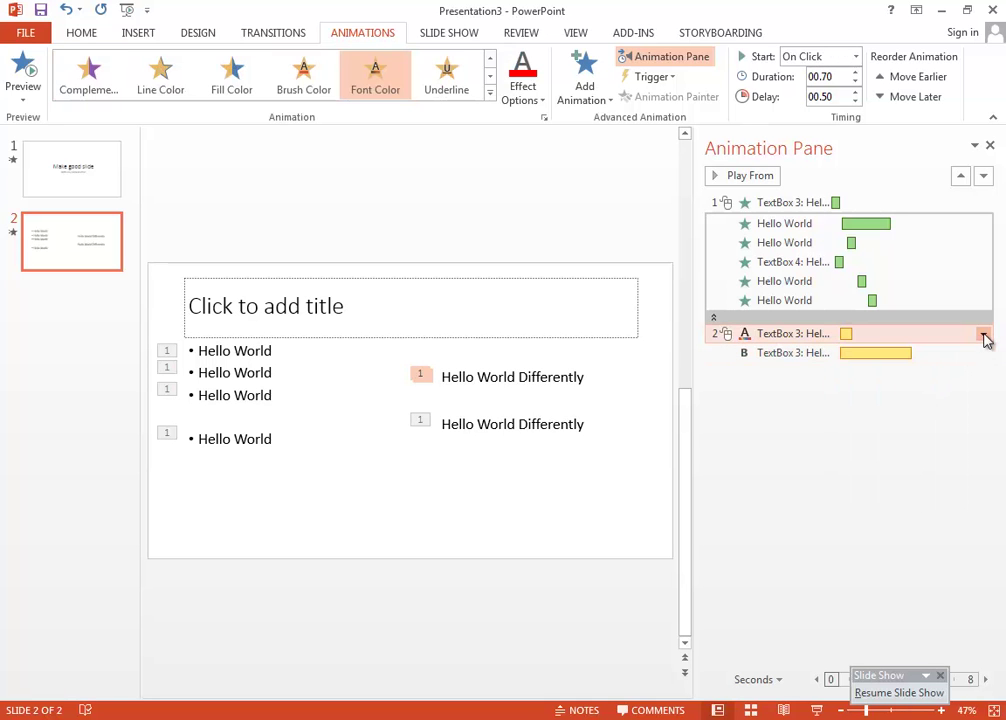
{"action": "left_click", "coordinate": [983, 333]}
{"action": "left_click", "coordinate": [977, 378]}
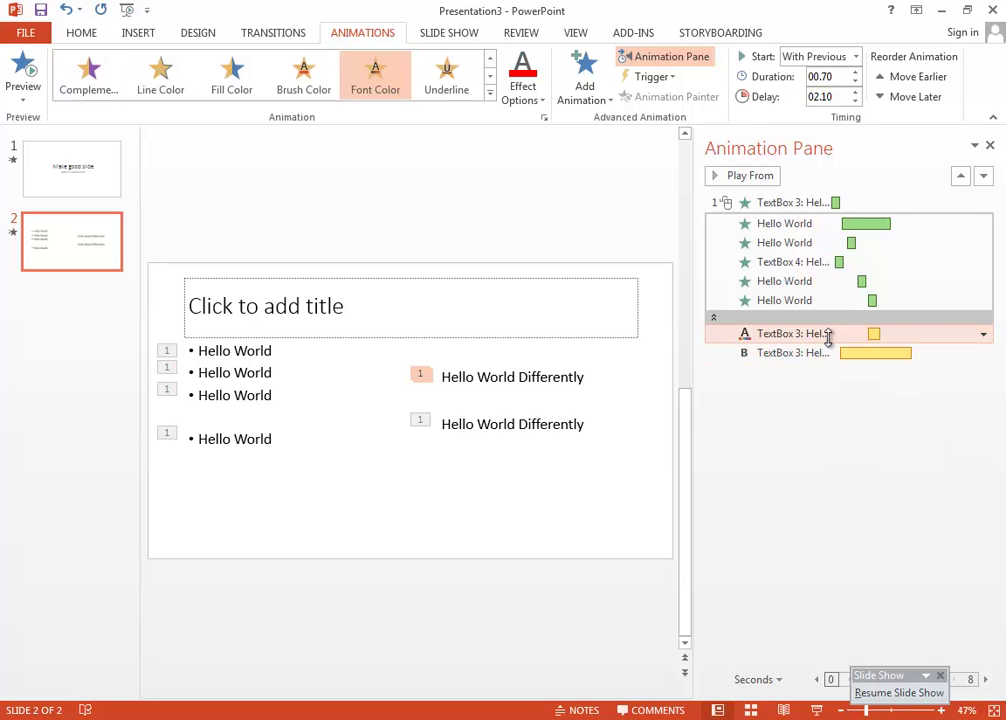
- Reorder the lower text box's Wipe animation to come after the bullet animations and directly before Font Color
{"action": "left_click", "coordinate": [822, 262]}
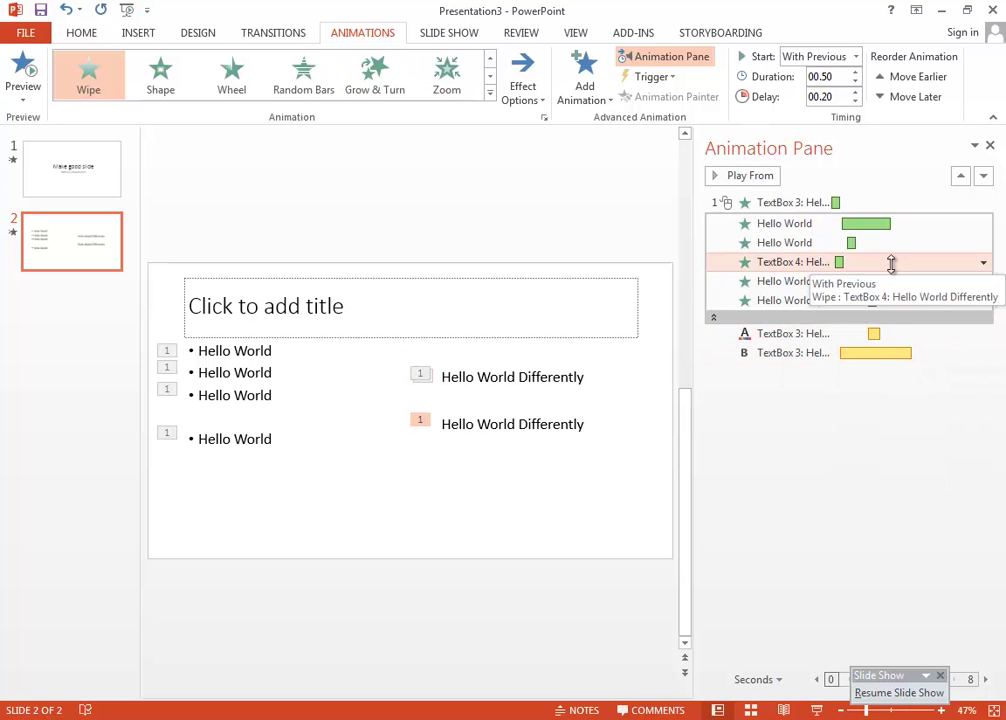
{"action": "left_click_drag", "start_coordinate": [822, 262], "coordinate": [822, 357]}
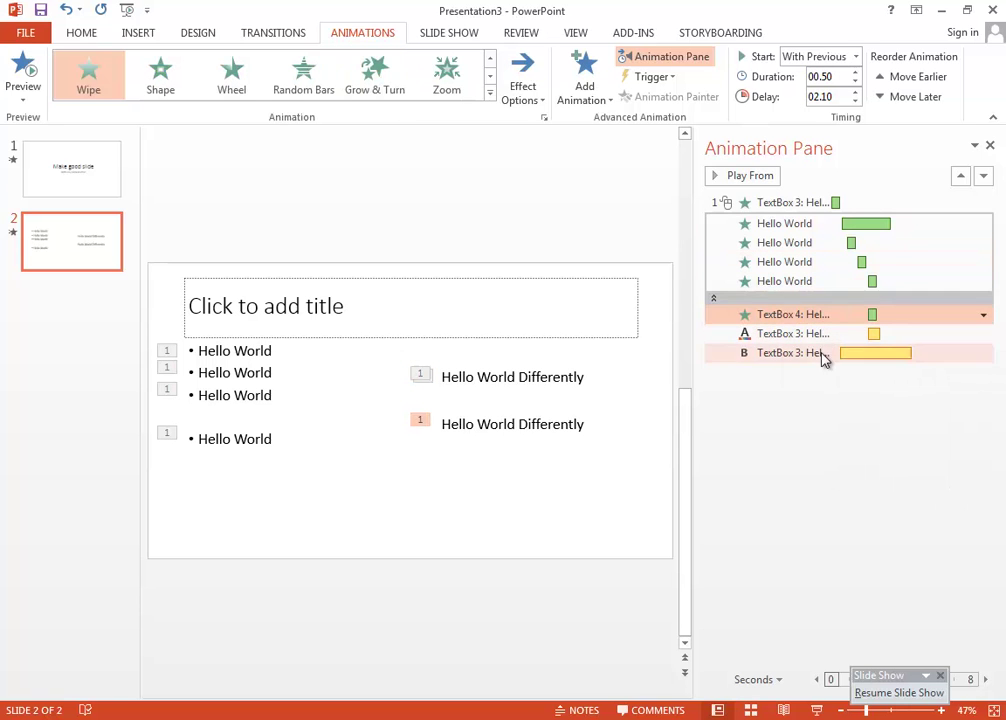
- Retime the text box animations, with Font Color lasting 0.9 s and Bold Flash delayed 1.1 s, and preview them in the slide show
{"action": "left_click", "coordinate": [877, 332]}
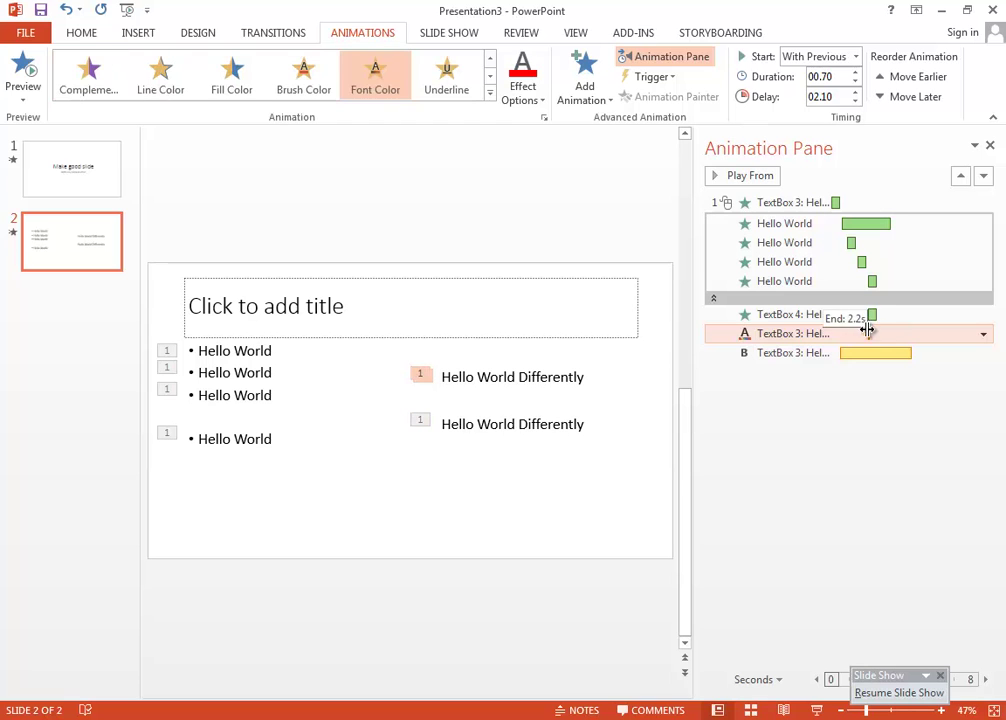
{"action": "left_click_drag", "start_coordinate": [874, 332], "coordinate": [868, 333]}
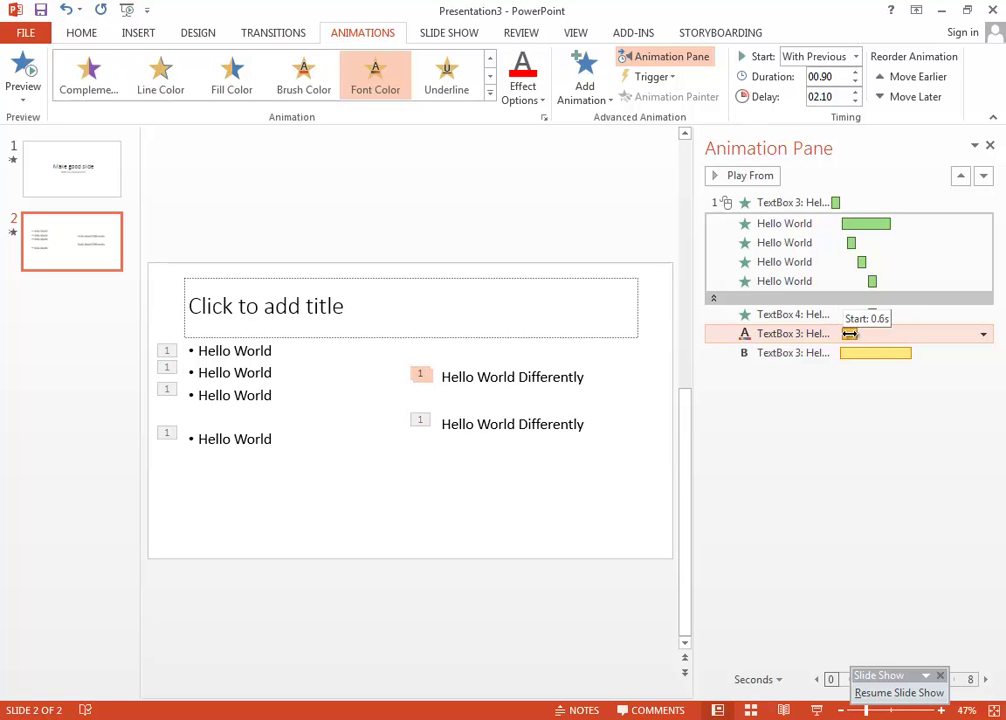
{"action": "left_click", "coordinate": [873, 315]}
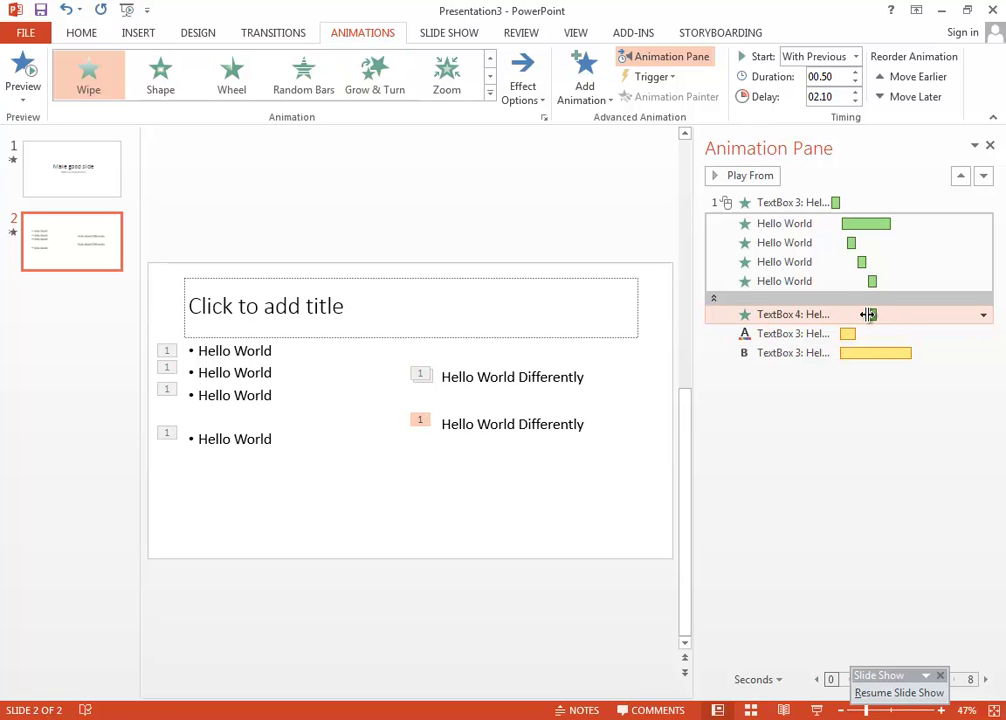
{"action": "left_click_drag", "start_coordinate": [868, 314], "coordinate": [873, 353]}
{"action": "left_click", "coordinate": [840, 332]}
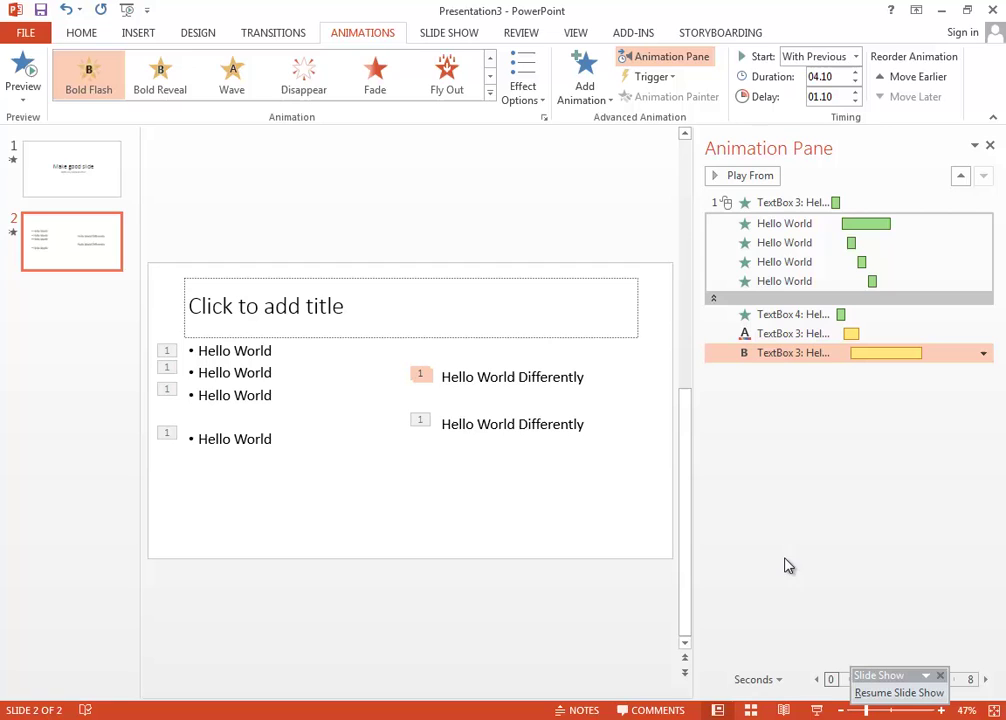
{"action": "left_click", "coordinate": [822, 709]}
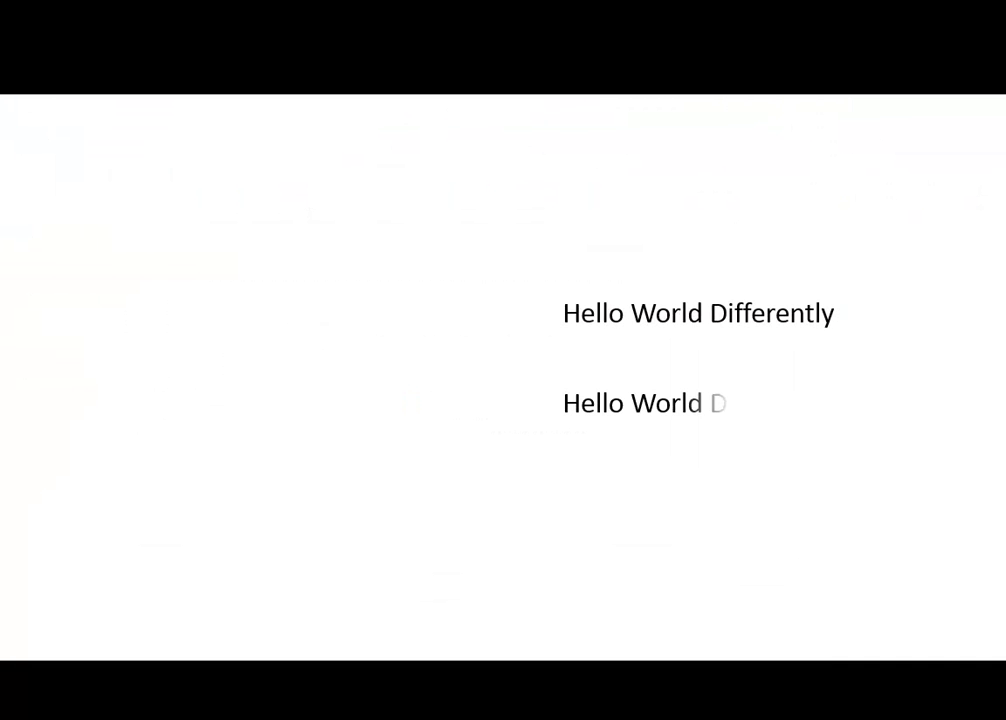
{"action": "left_click", "coordinate": [822, 712]}
- Collapse the bullet animation group, set the lower text box's Wipe to start on click, and run the slide show
{"action": "left_click", "coordinate": [787, 316]}
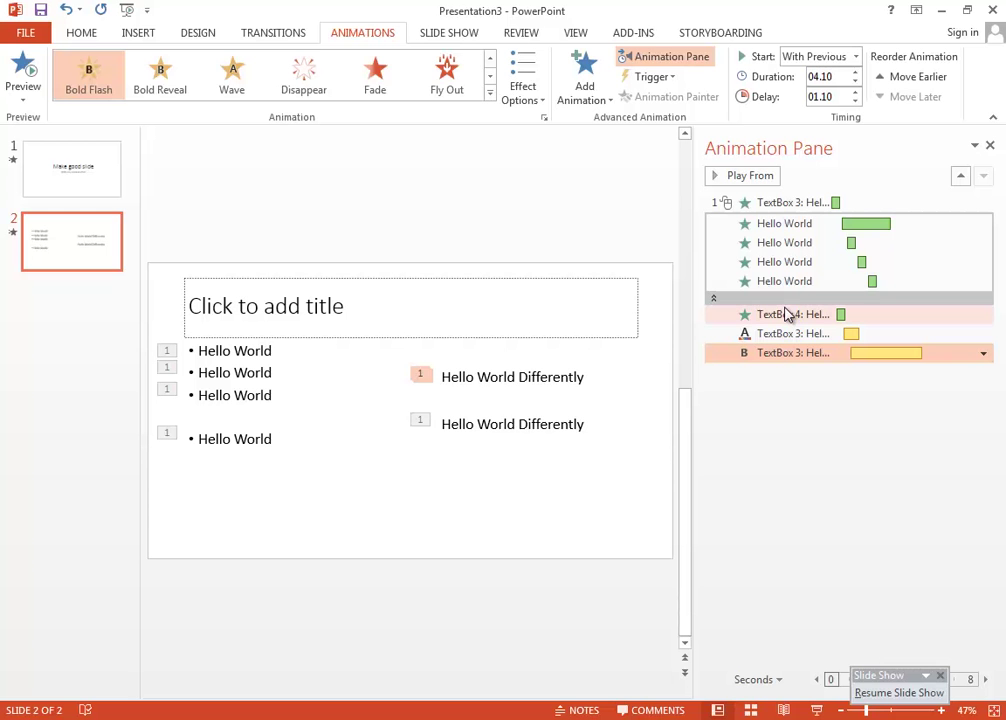
{"action": "left_click", "coordinate": [862, 299]}
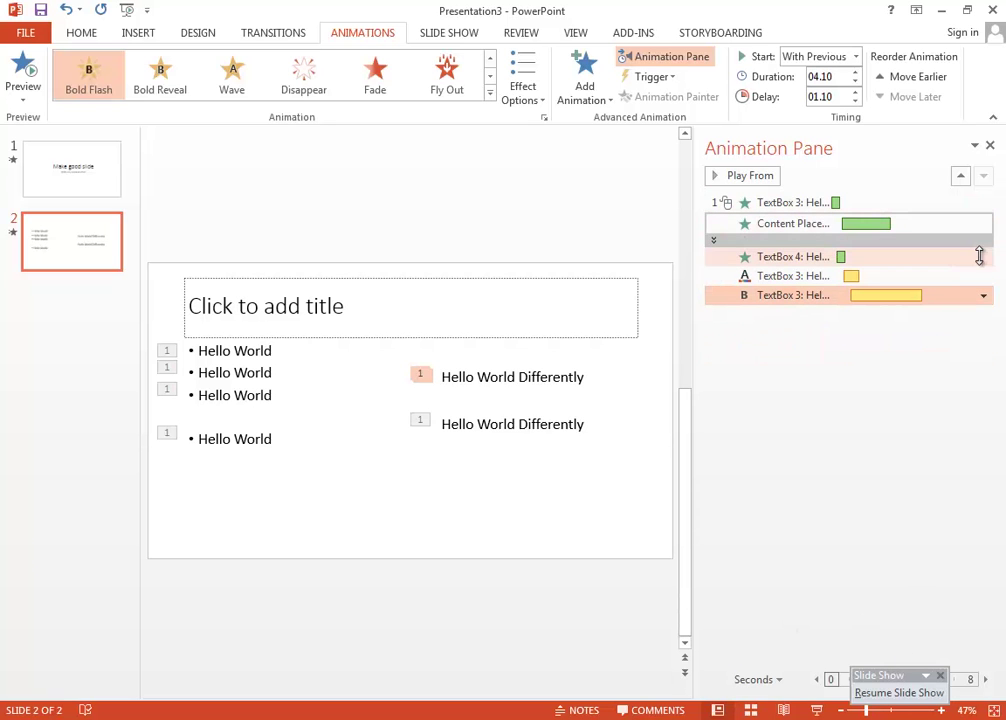
{"action": "left_click", "coordinate": [983, 258]}
{"action": "left_click", "coordinate": [938, 279]}
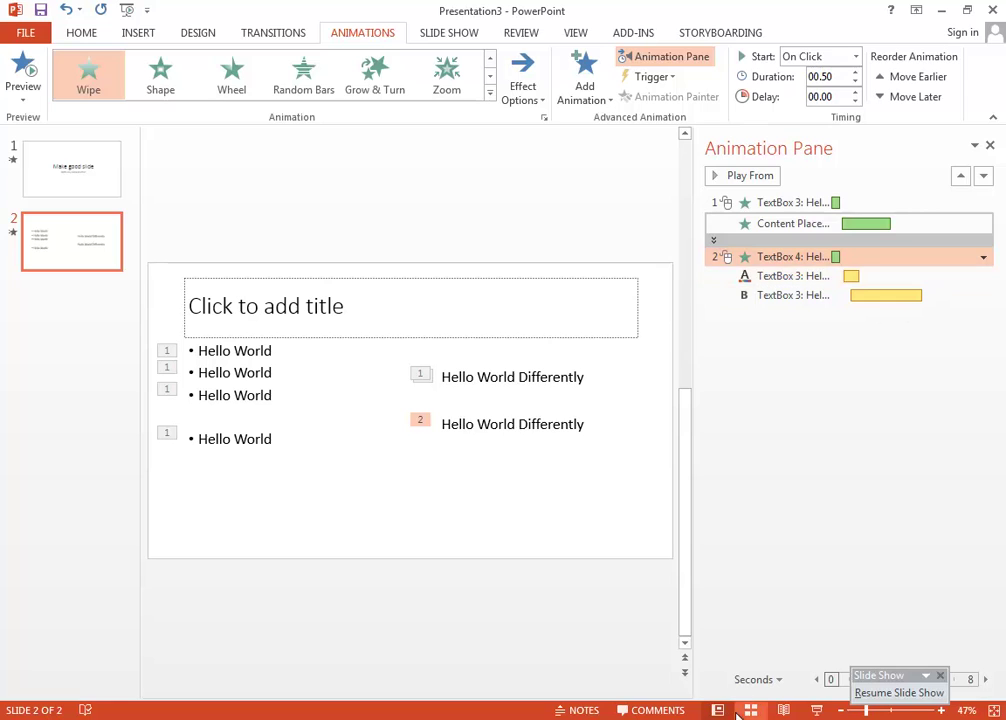
{"action": "left_click", "coordinate": [817, 710]}
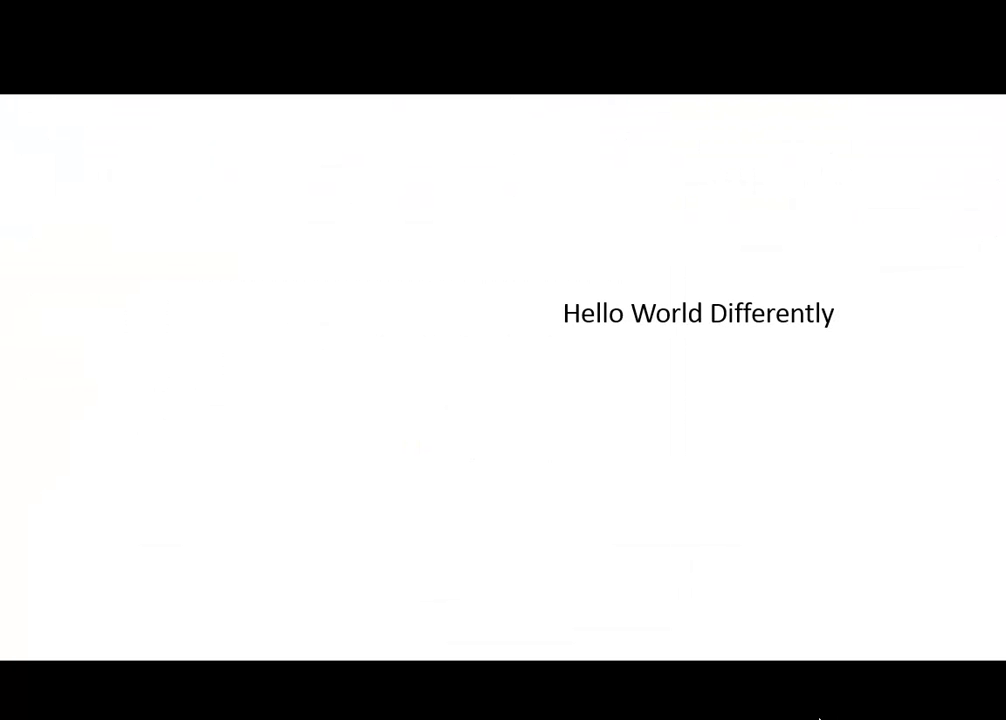